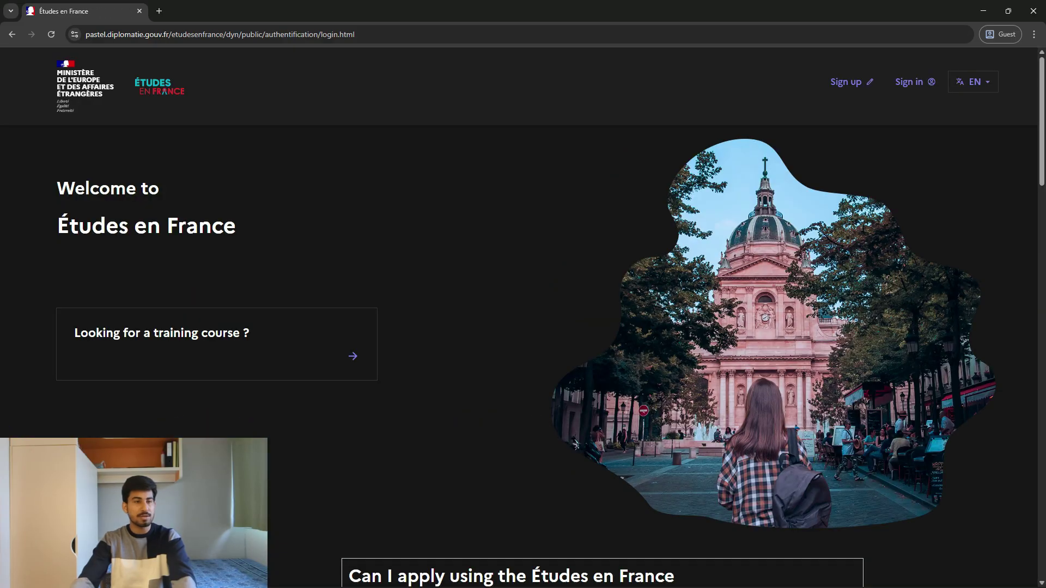
Step: Open the account sign-up form and choose Espace Campus France Pakistan as the Campus France office
click(972, 81)
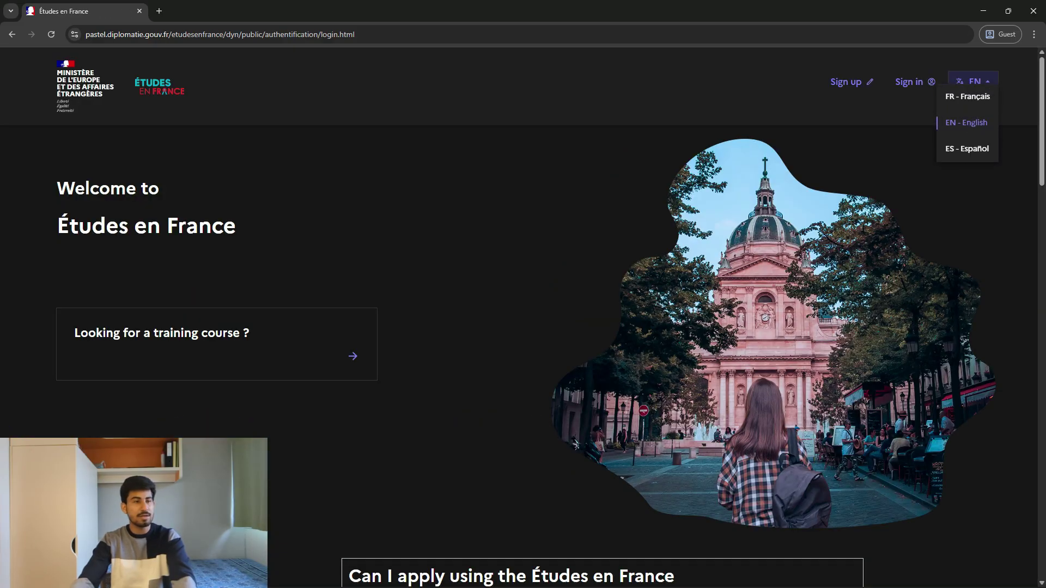
click(973, 82)
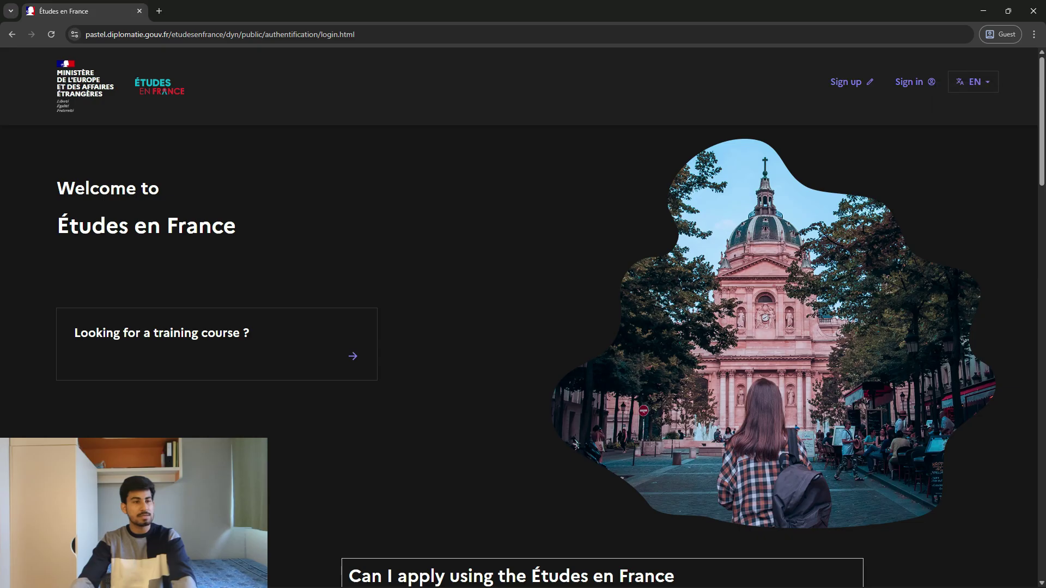
click(847, 82)
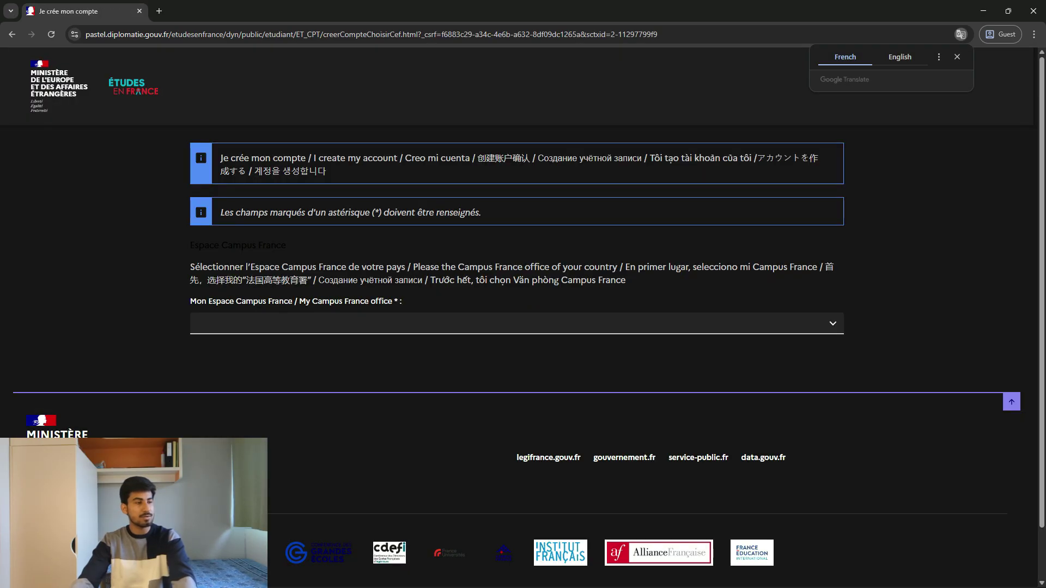
click(517, 323)
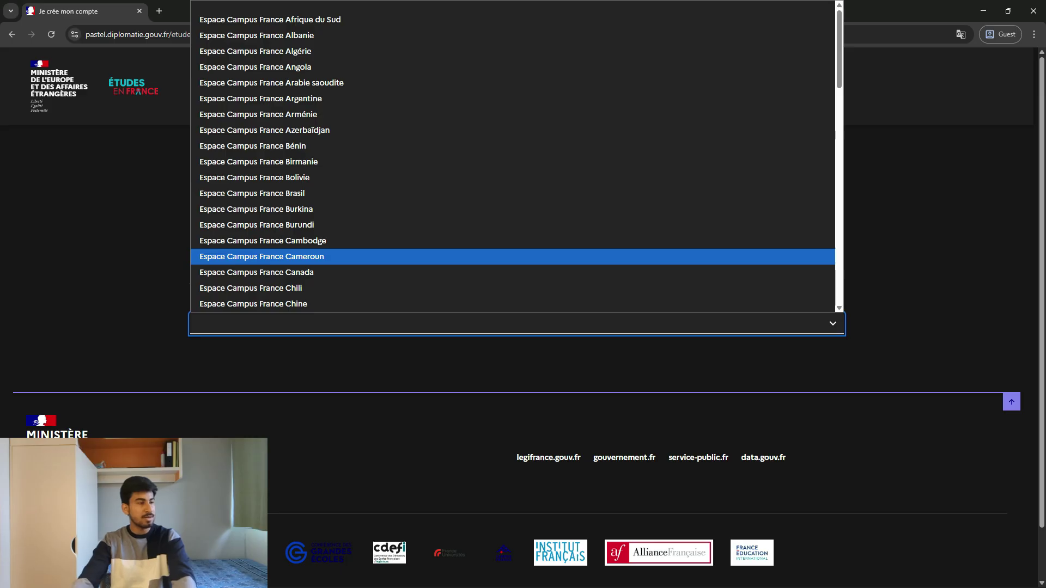
scroll(512, 156, down, 4)
scroll(512, 156, down, 4)
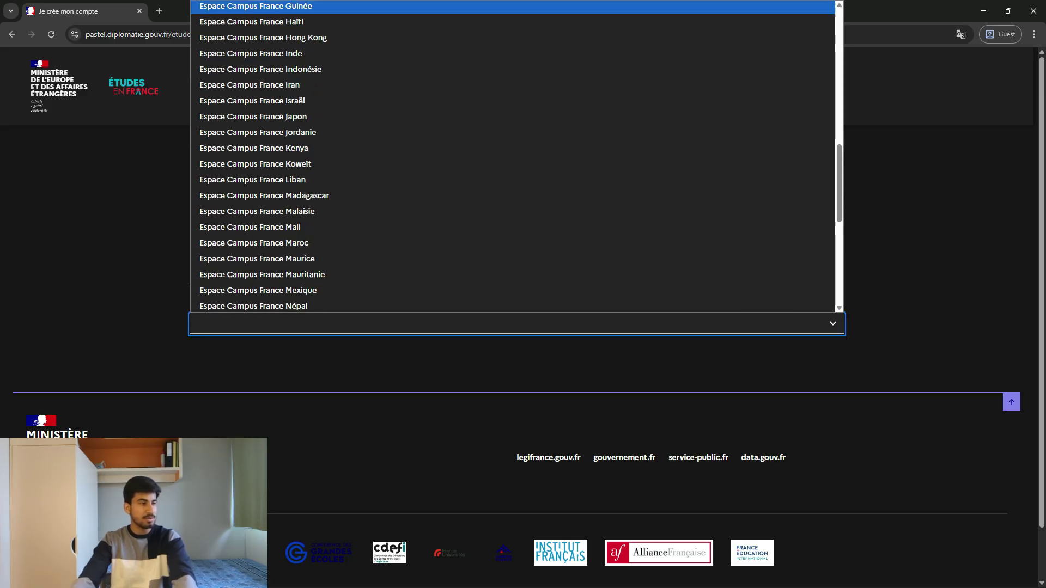
scroll(512, 156, down, 6)
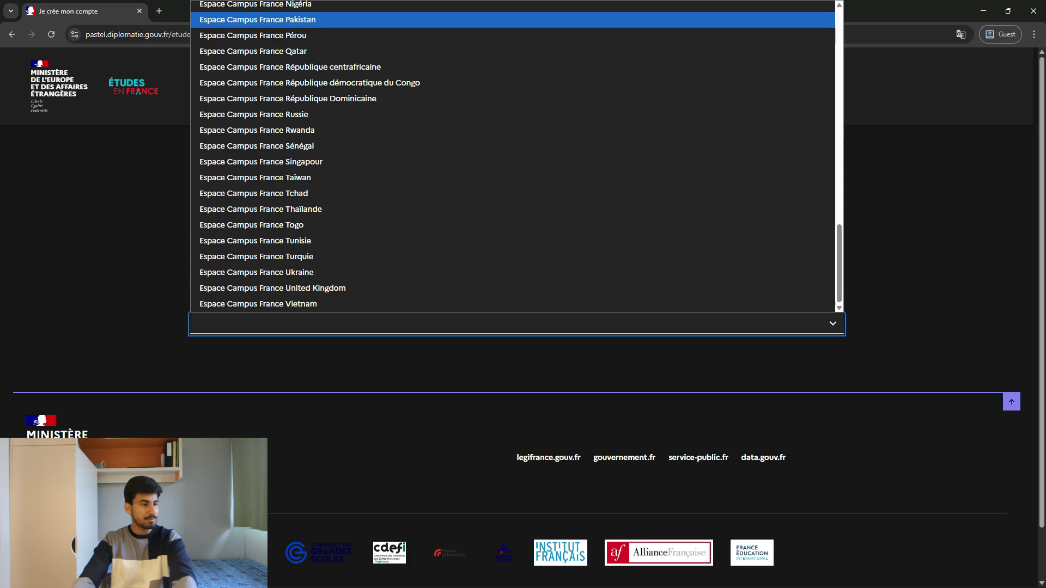
click(512, 19)
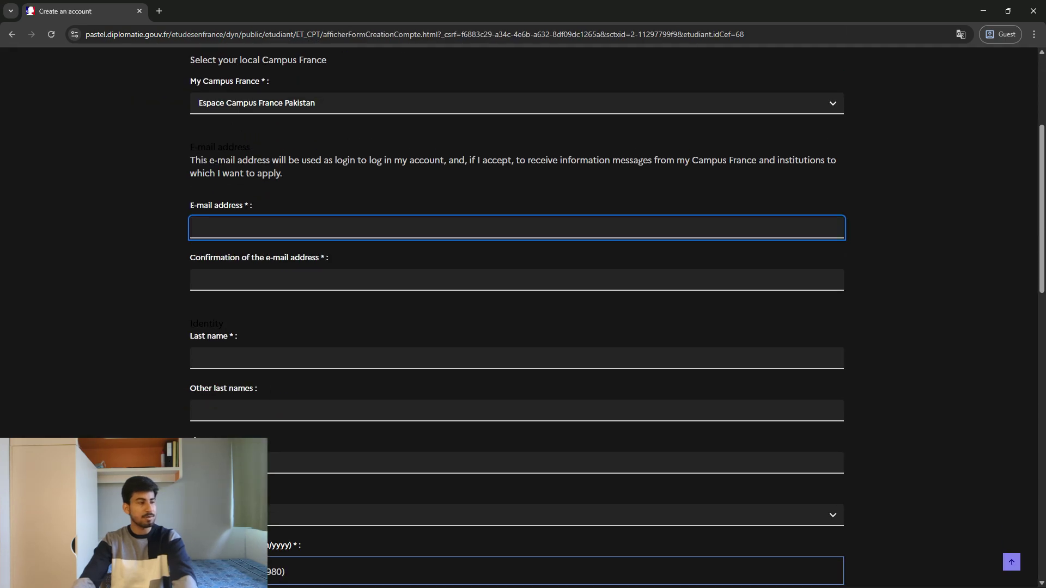
Step: Go through the e-mail address, last name, first name and gender fields of the account form, including the gender options
click(199, 279)
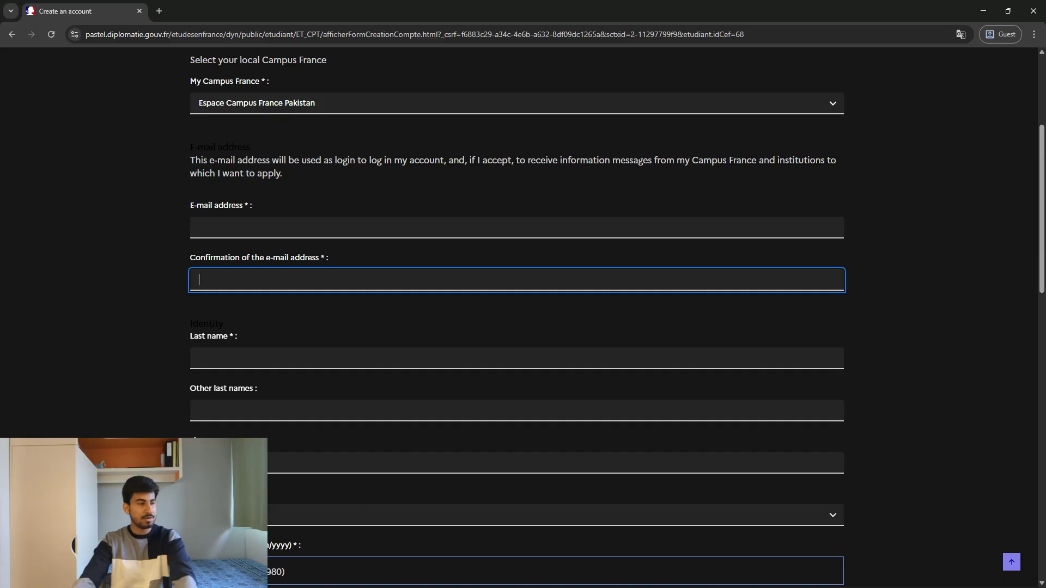
scroll(517, 317, down, 2)
click(199, 248)
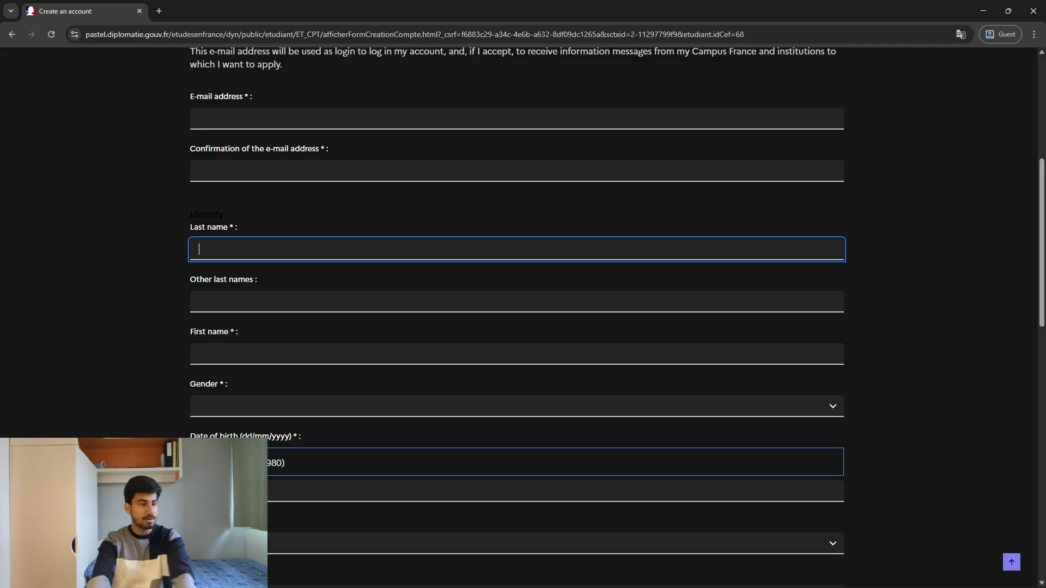
scroll(517, 302, down, 2)
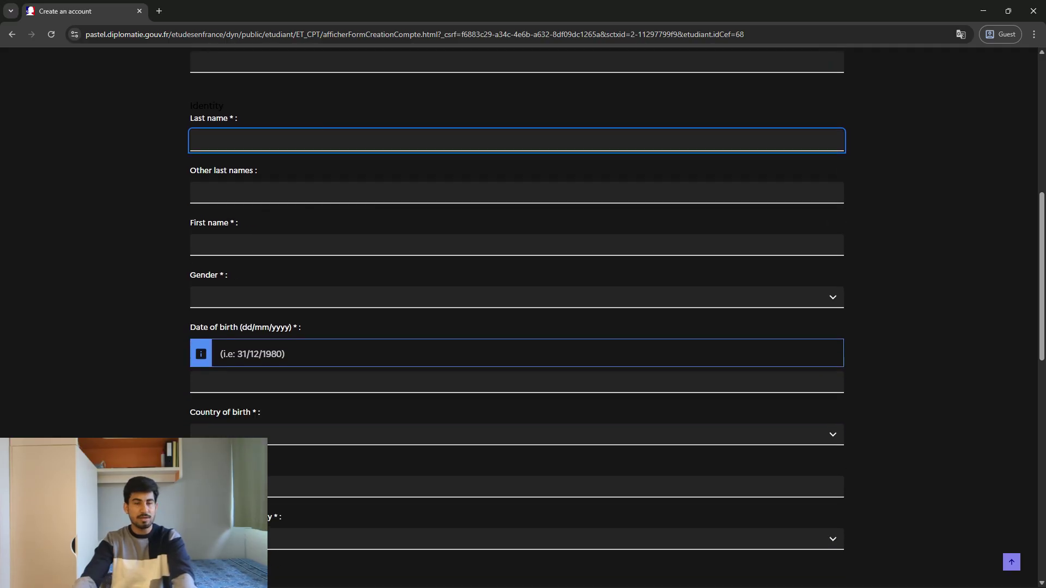
click(518, 245)
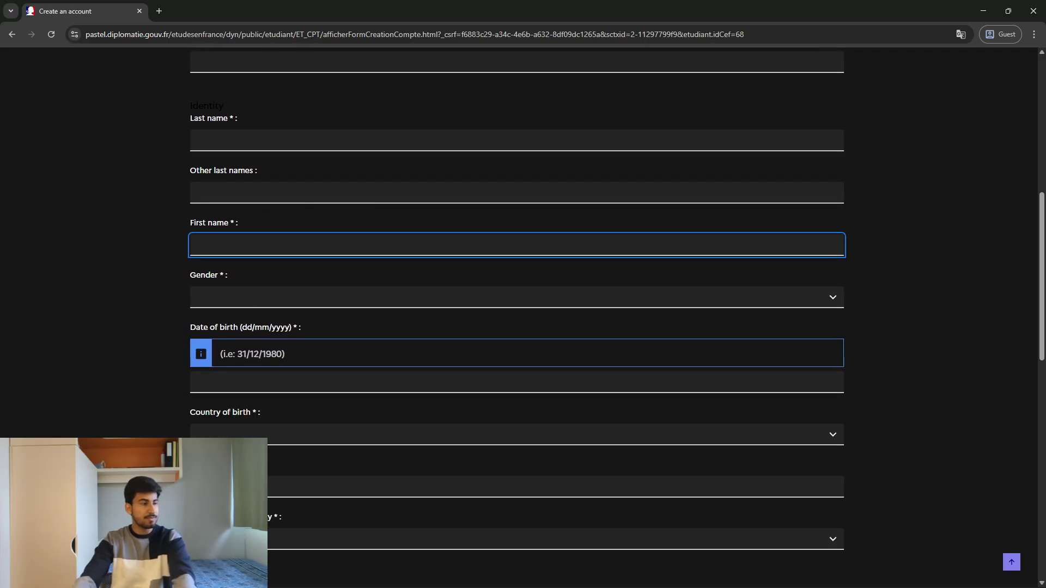
click(518, 298)
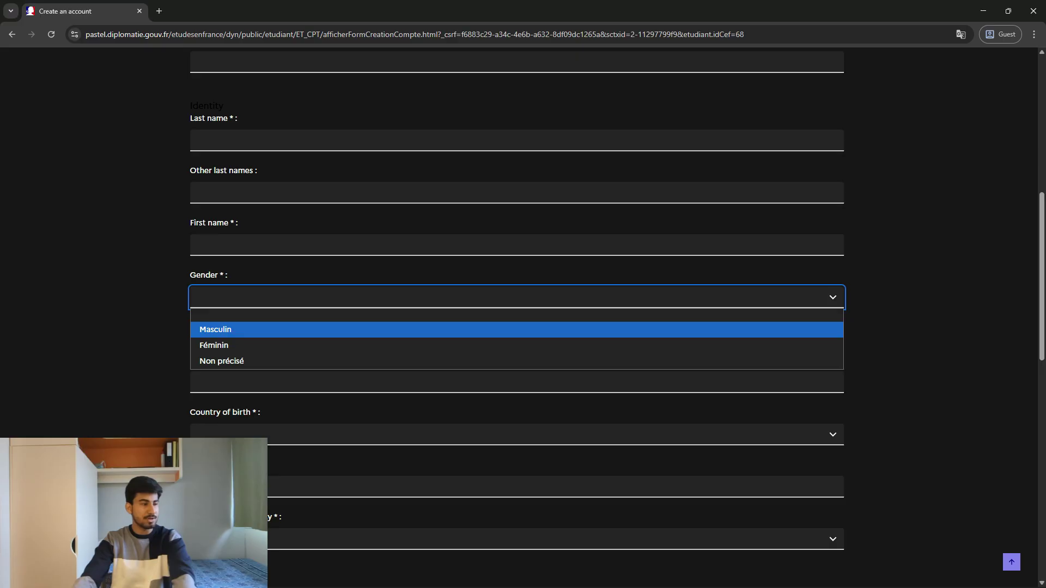
key(Down)
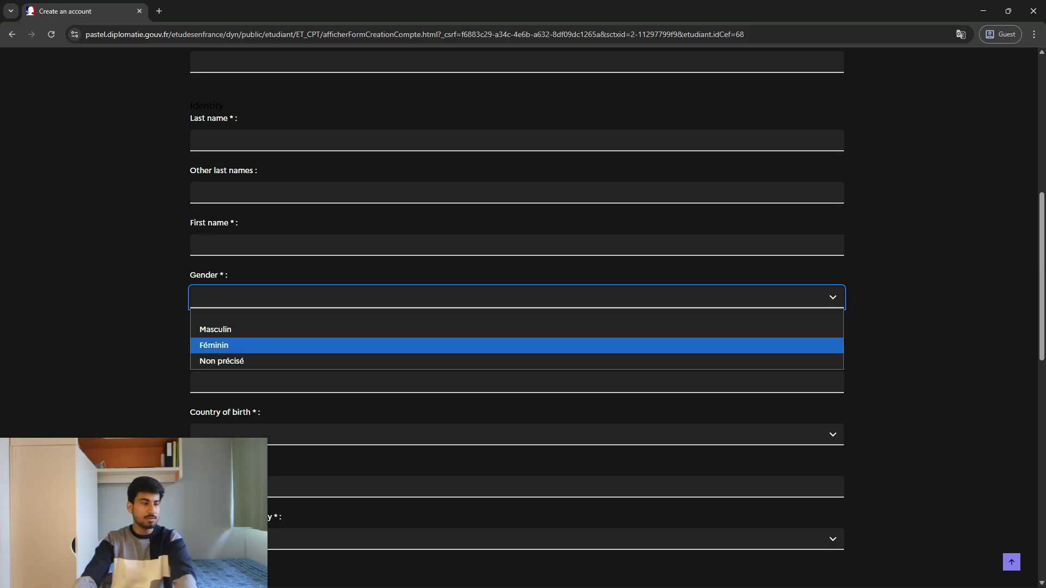
key(Escape)
Step: Set the country of birth to Pakistan and go to the city of birth
scroll(517, 315, down, 2)
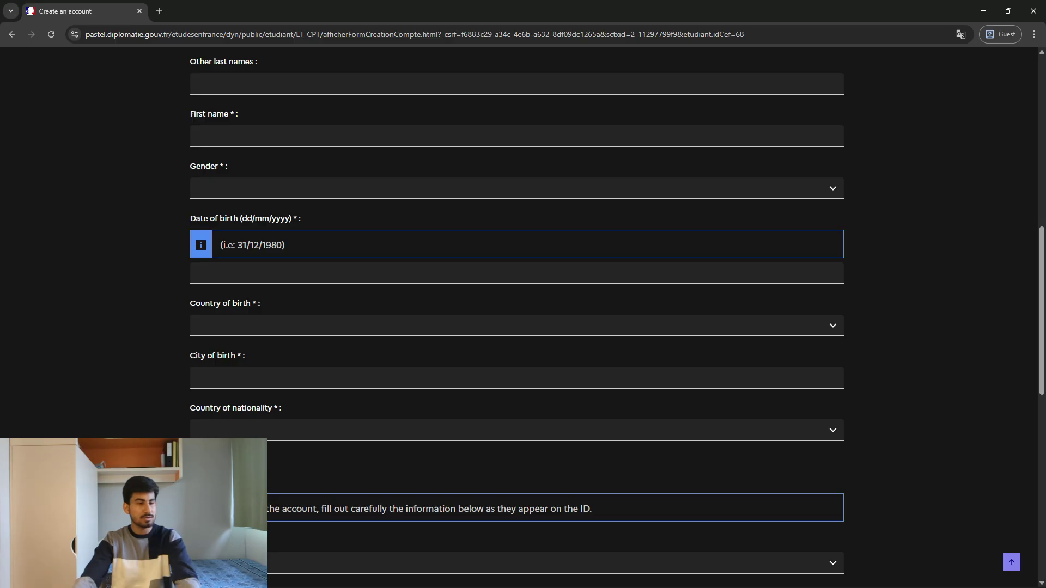
click(516, 325)
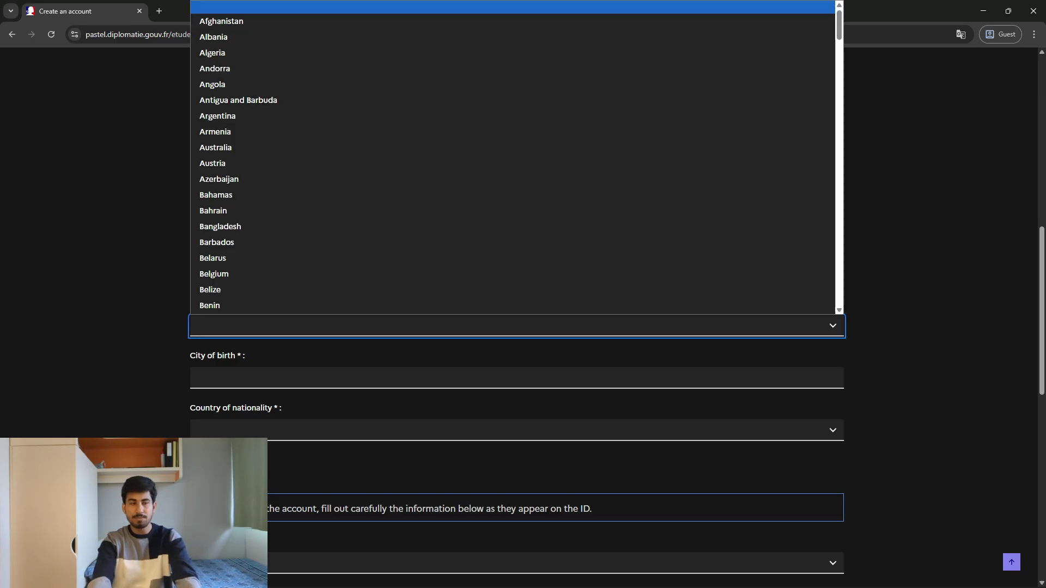
key(p)
key(Return)
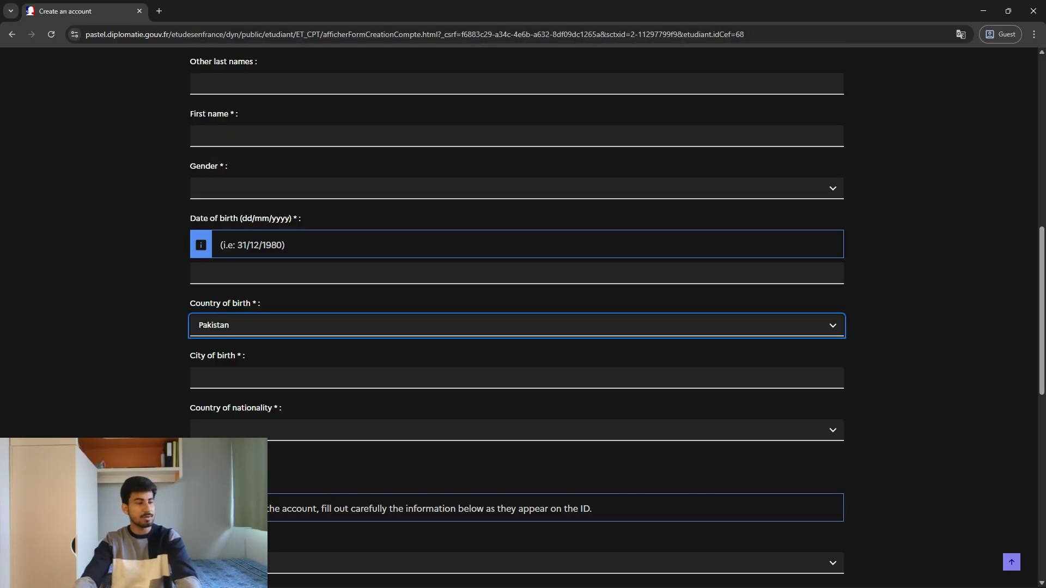
key(Tab)
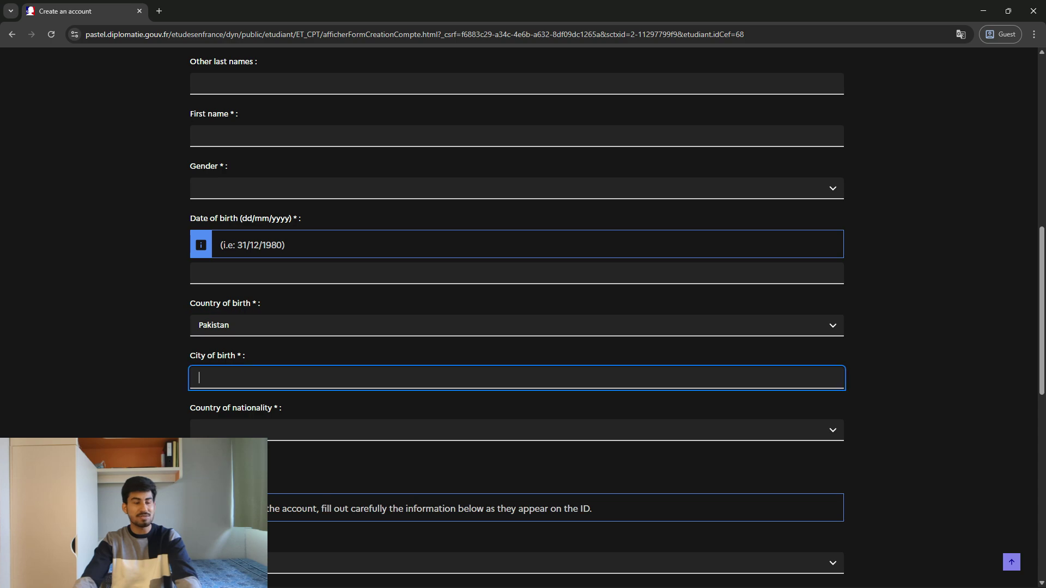
Step: Set the country of nationality to Pakistan
scroll(517, 321, down, 1)
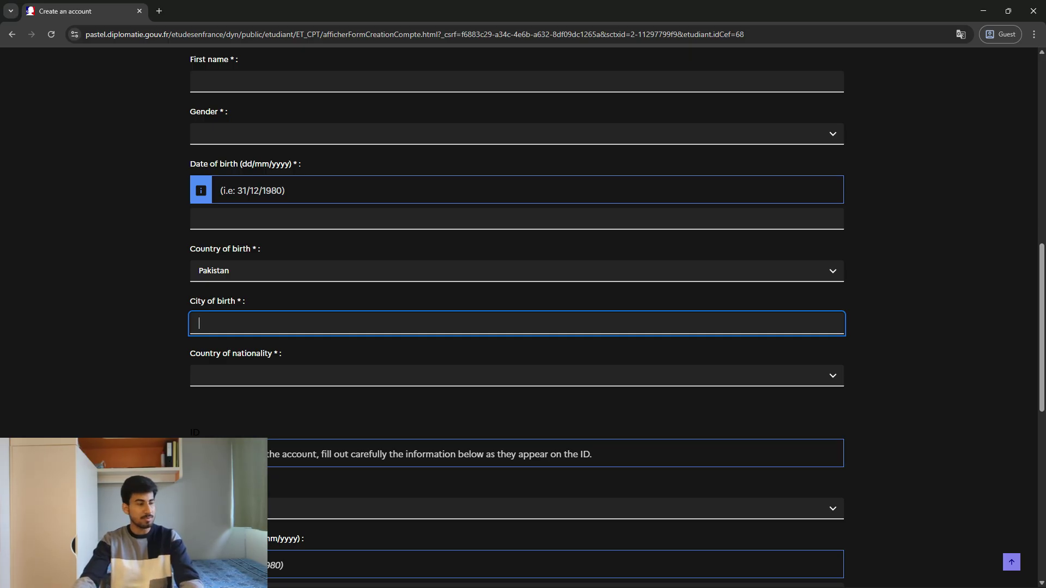
scroll(516, 272, down, 2)
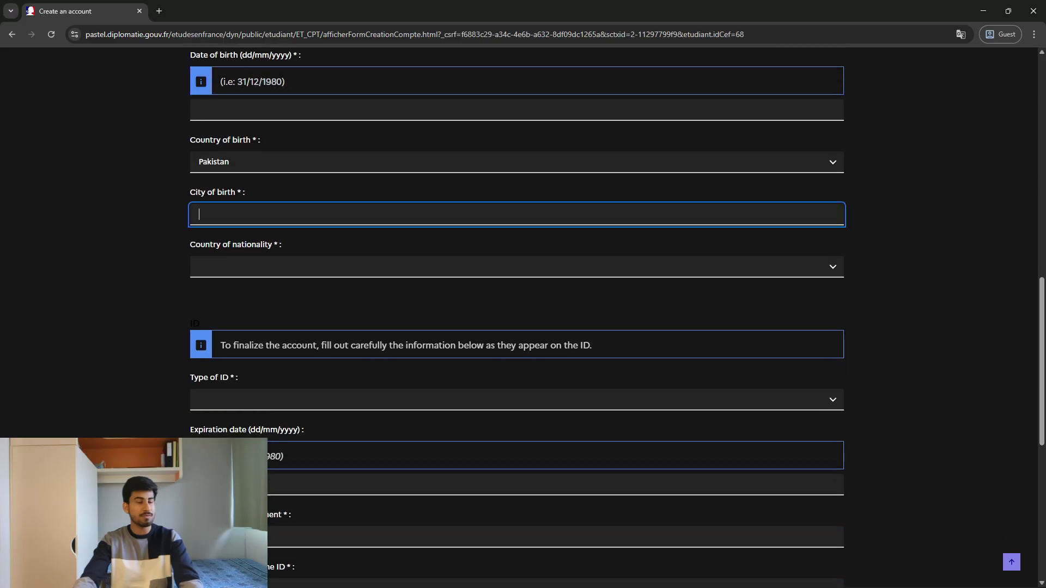
click(516, 267)
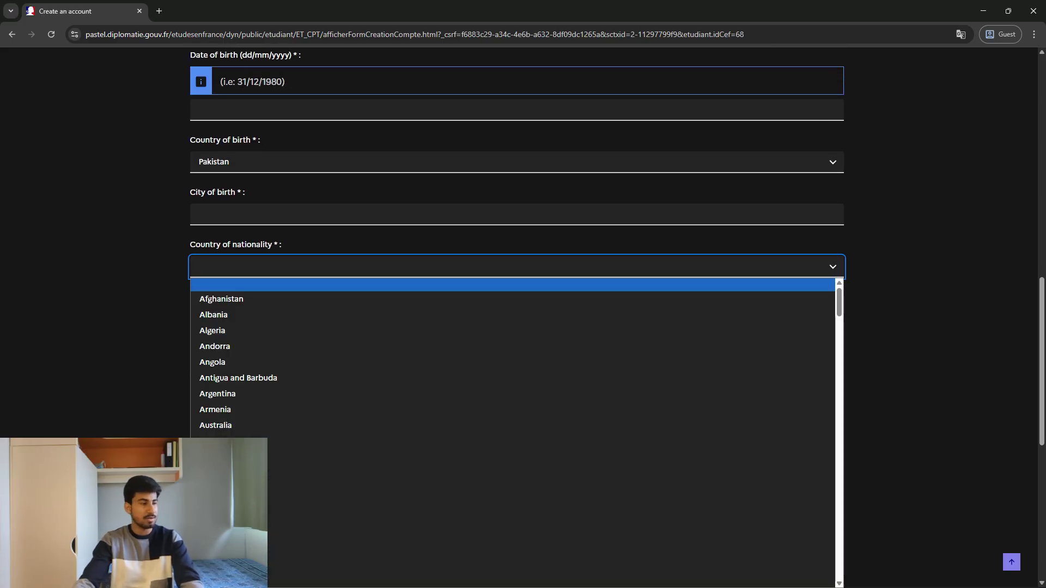
text(pak)
key(Return)
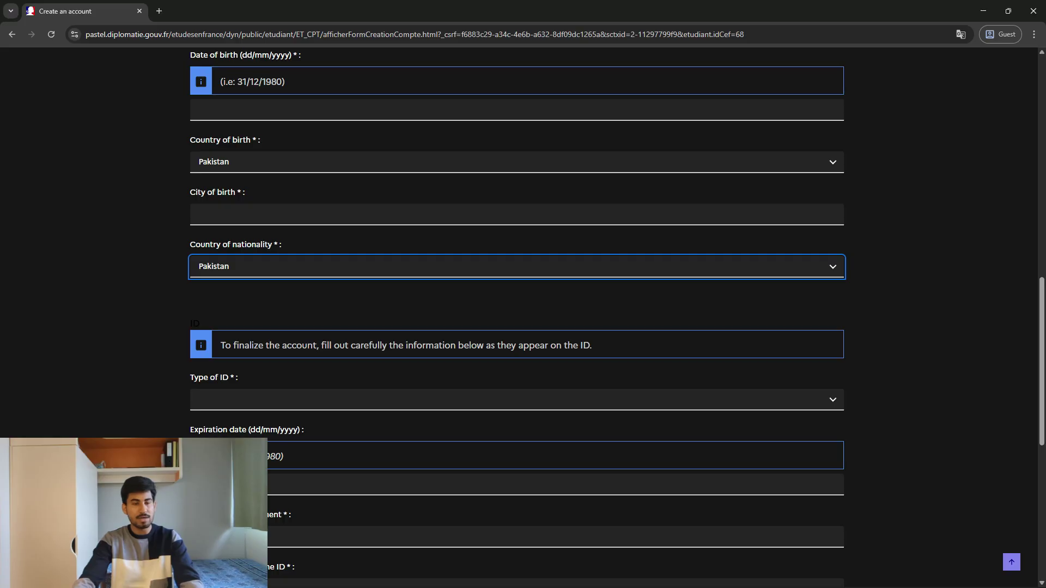
Step: Set the type of ID to Passeport
key(Tab)
key(p)
key(Tab)
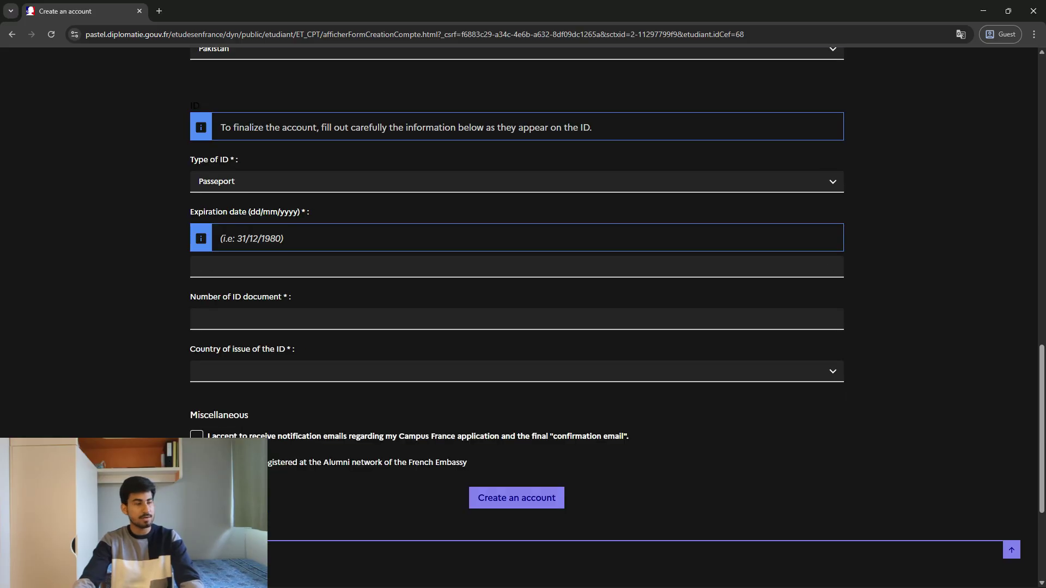
click(516, 181)
key(Return)
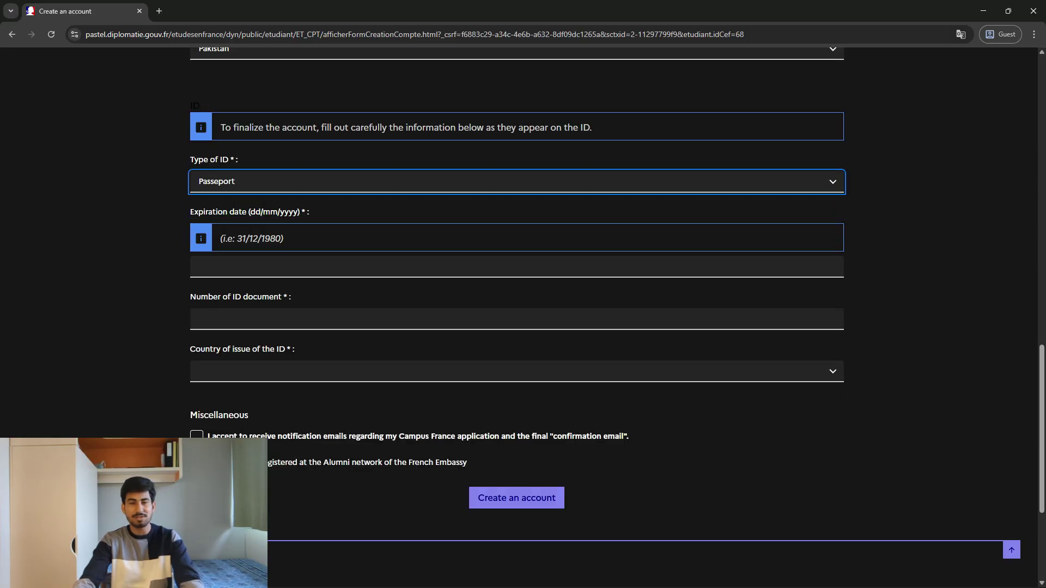
Step: Set the country of issue of the ID to Pakistan and accept notification emails regarding the Campus France application
key(Tab)
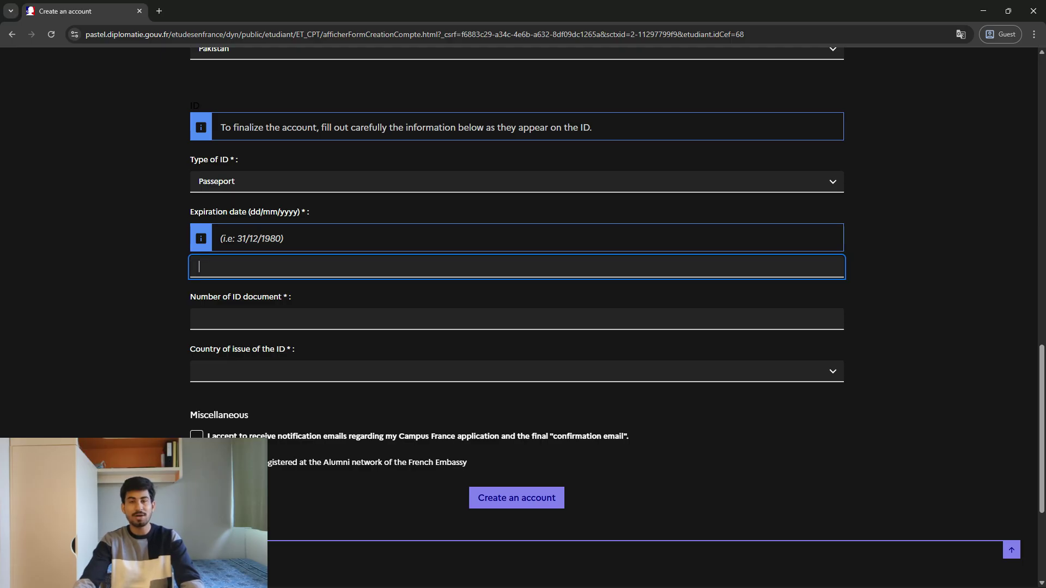
key(Tab)
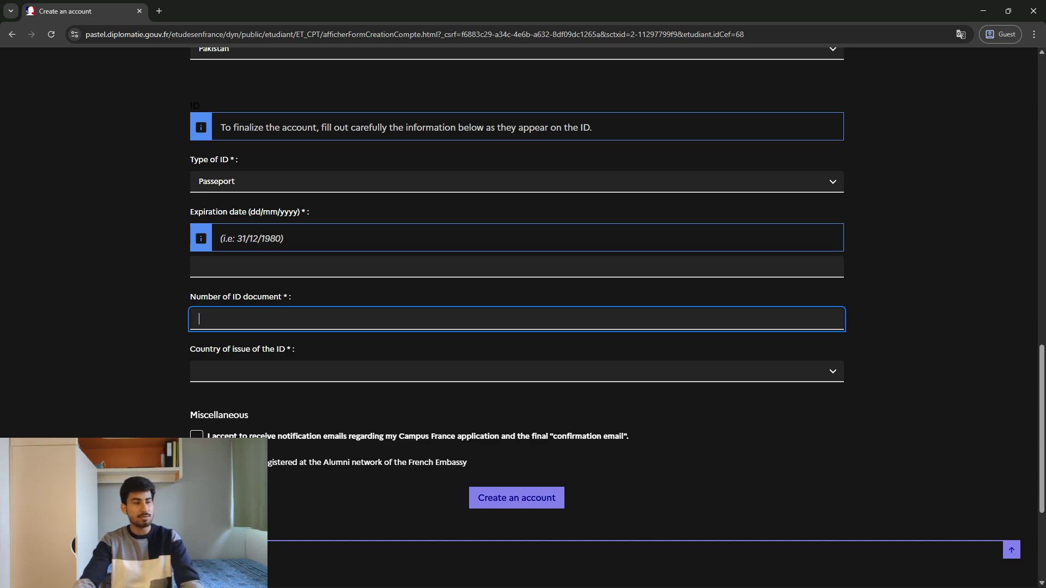
scroll(523, 316, down, 2)
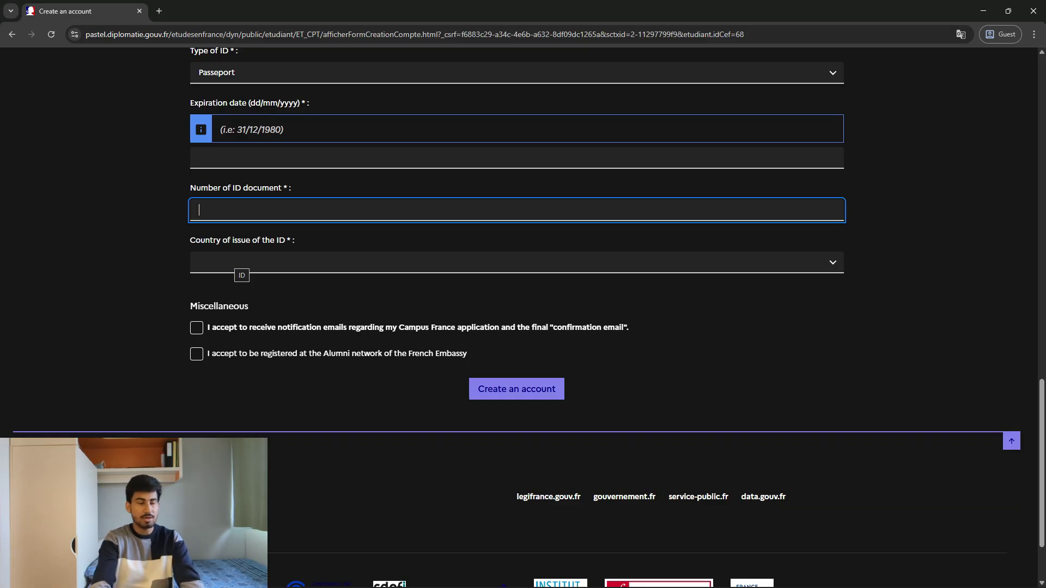
click(239, 262)
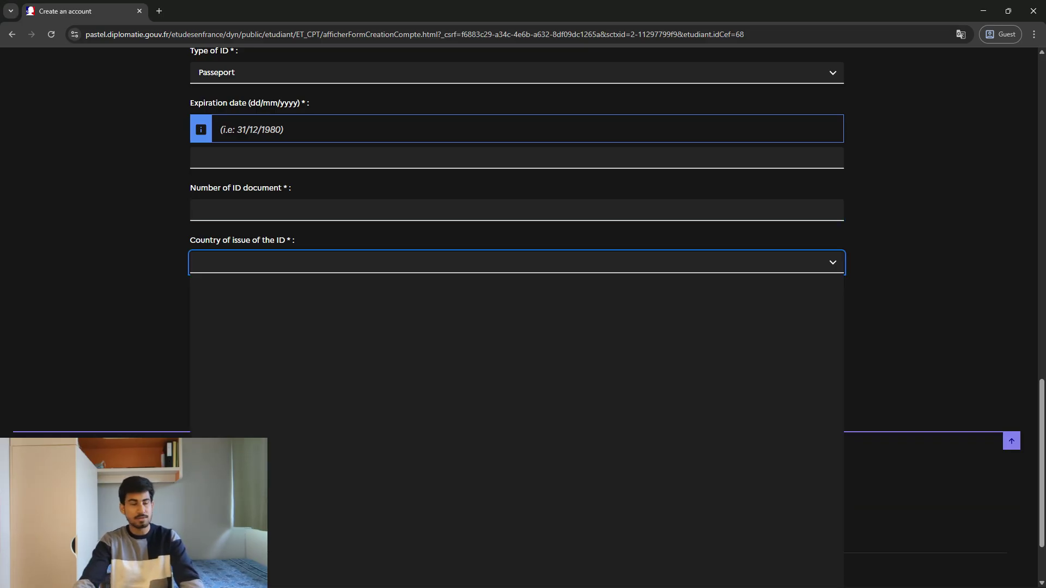
key(p)
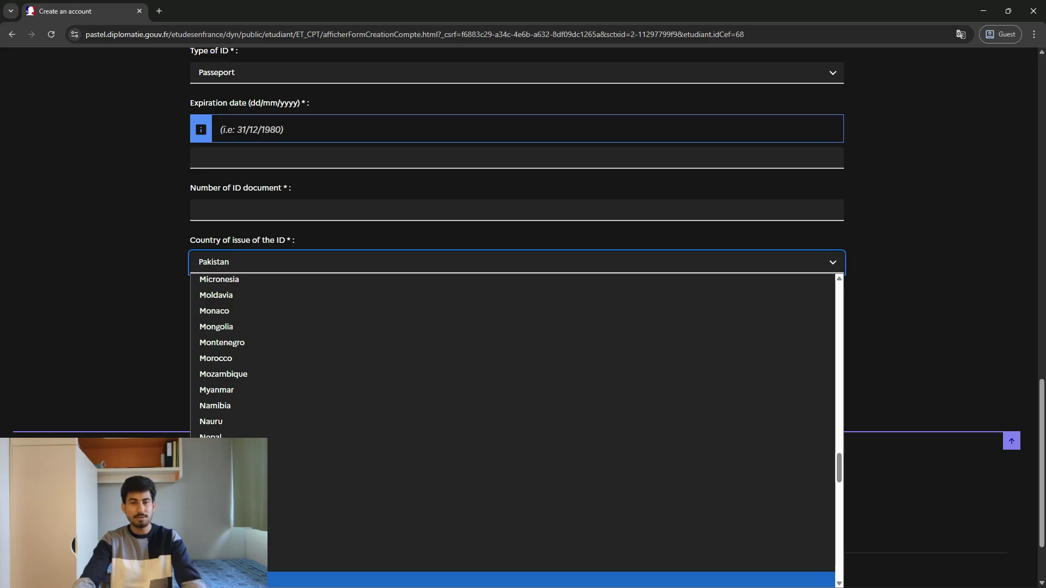
key(Return)
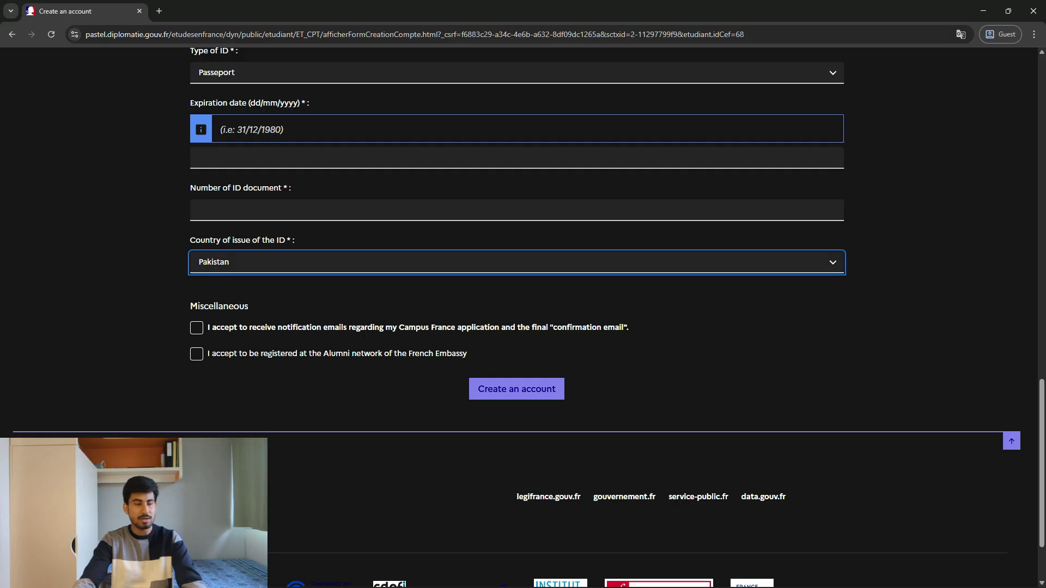
click(197, 328)
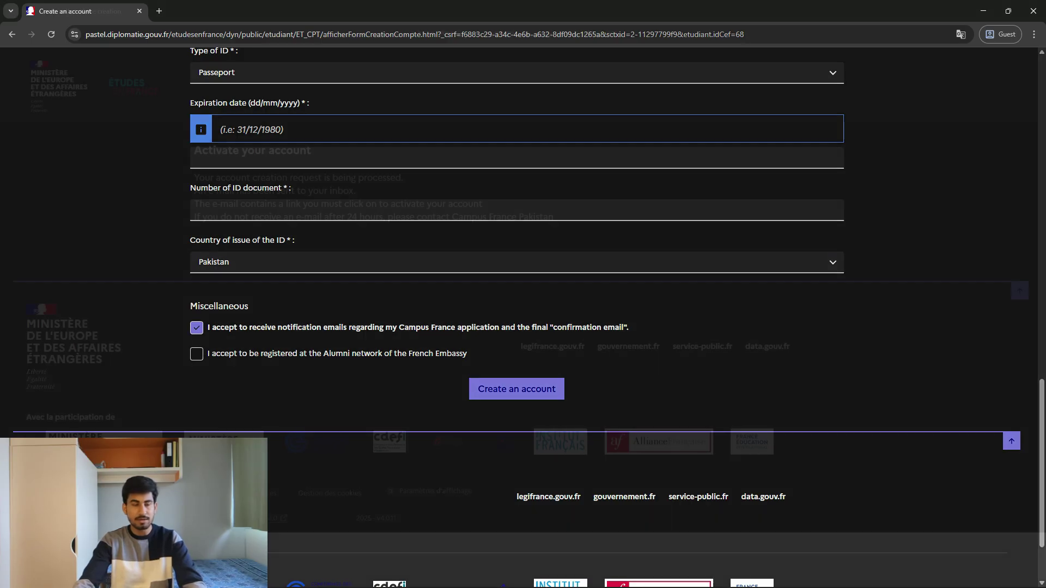
click(196, 354)
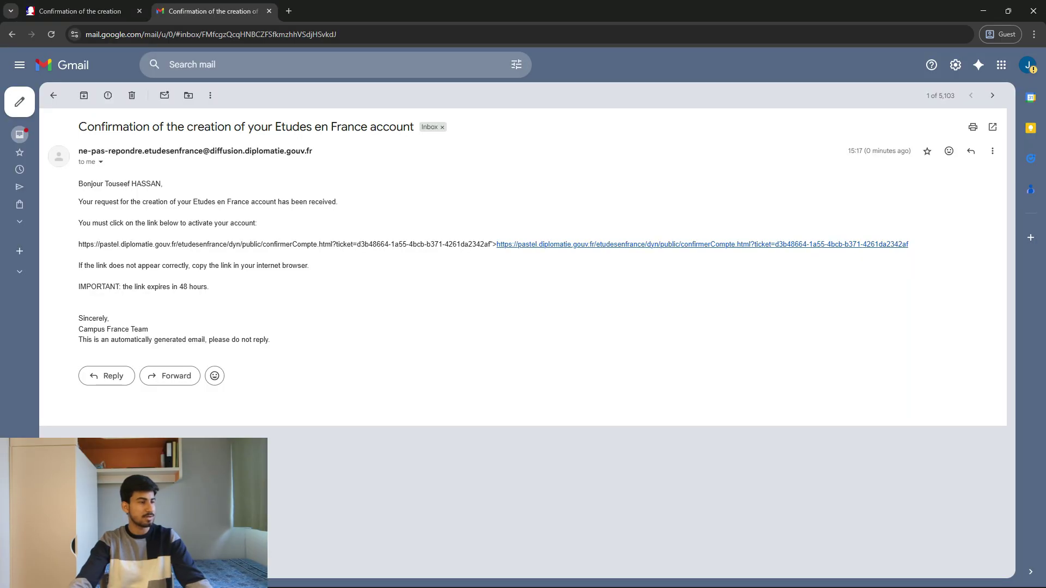
Step: Follow the account activation link in the confirmation email and go to the e-mail address field of the password form
click(702, 245)
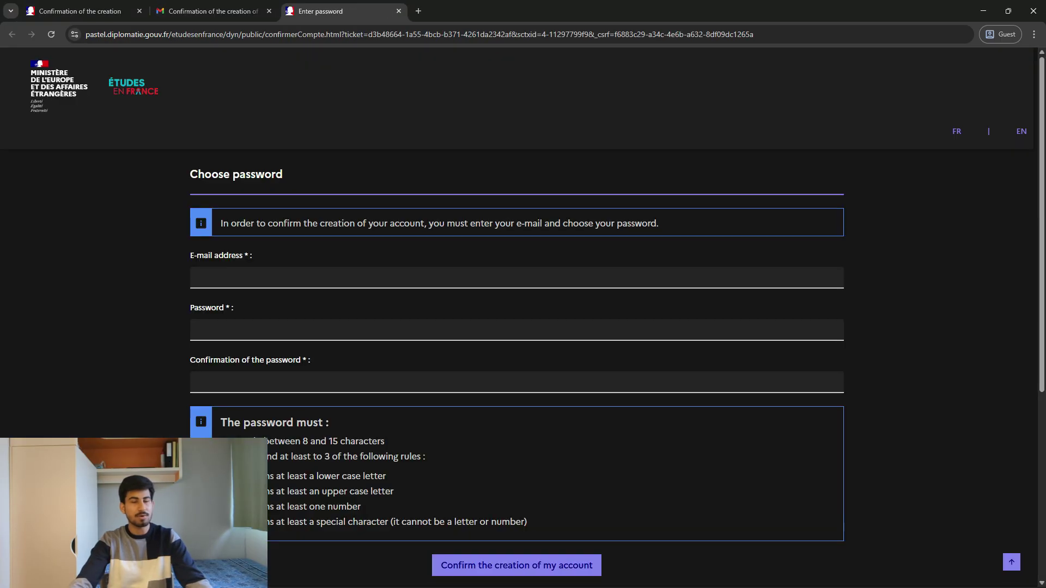
scroll(516, 315, down, 1)
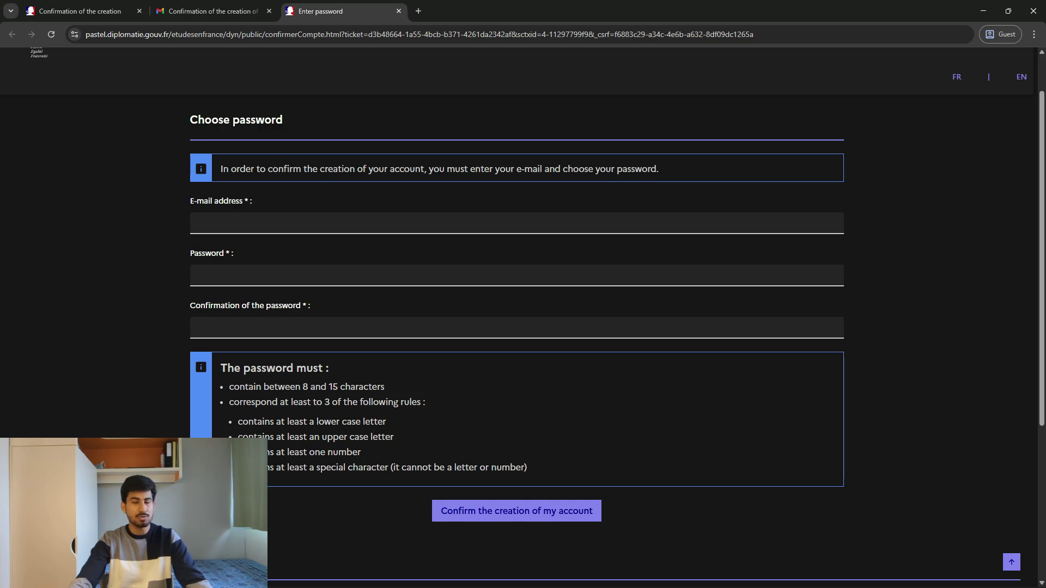
click(199, 222)
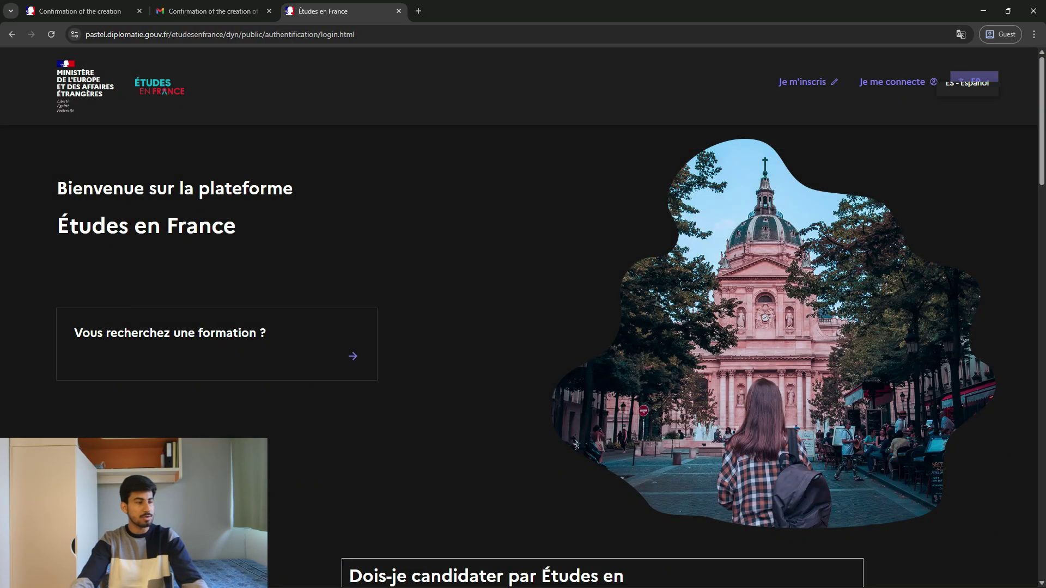
Step: Switch the site language to English and sign in to the student account
click(973, 81)
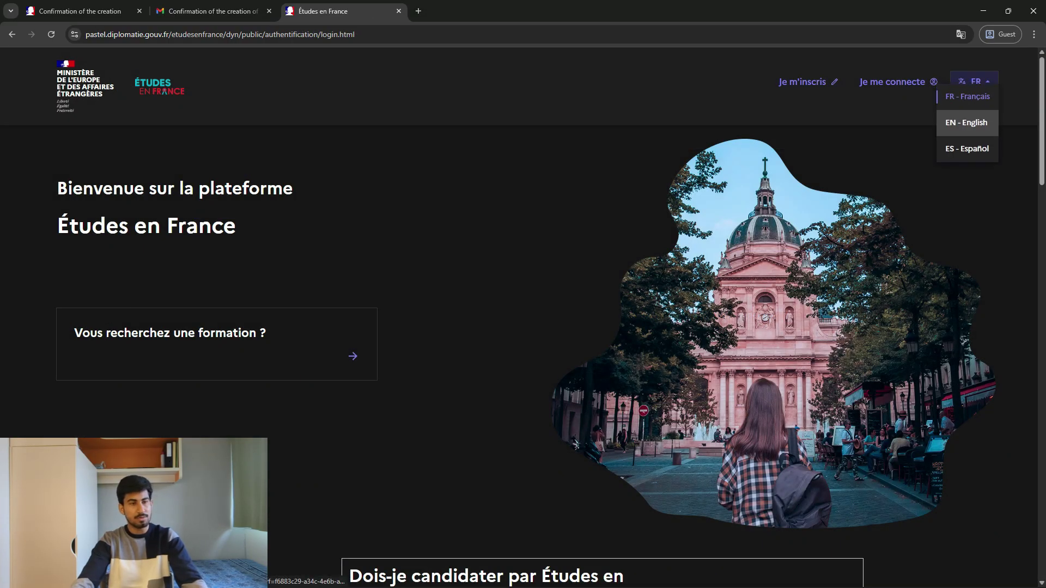
click(965, 122)
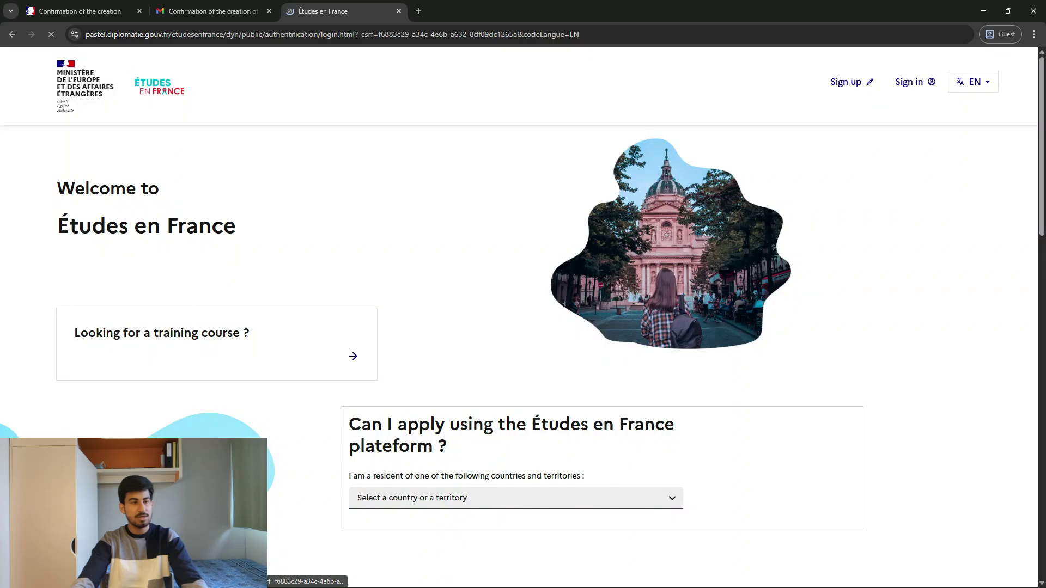
click(915, 82)
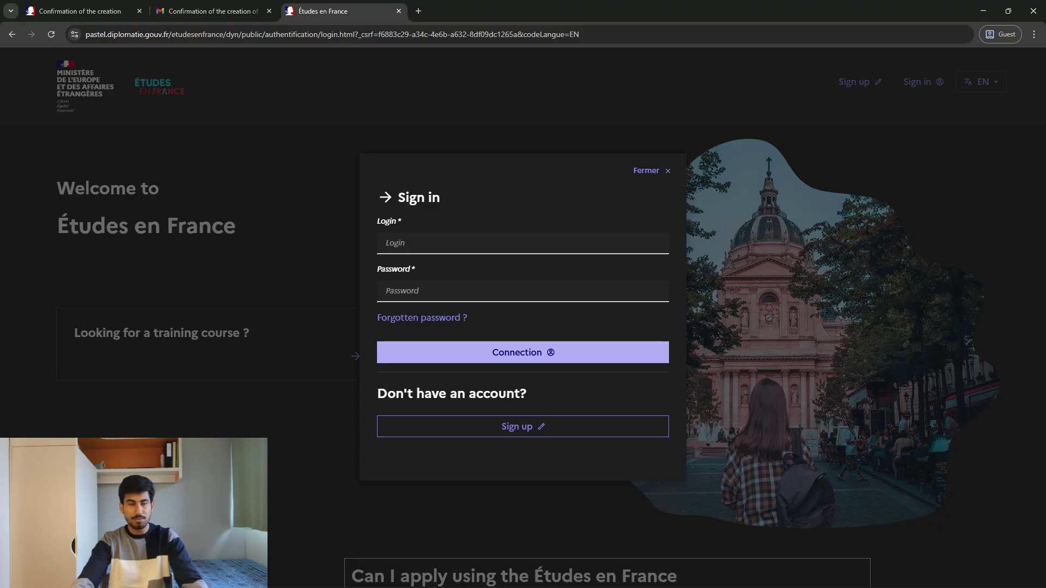
click(547, 358)
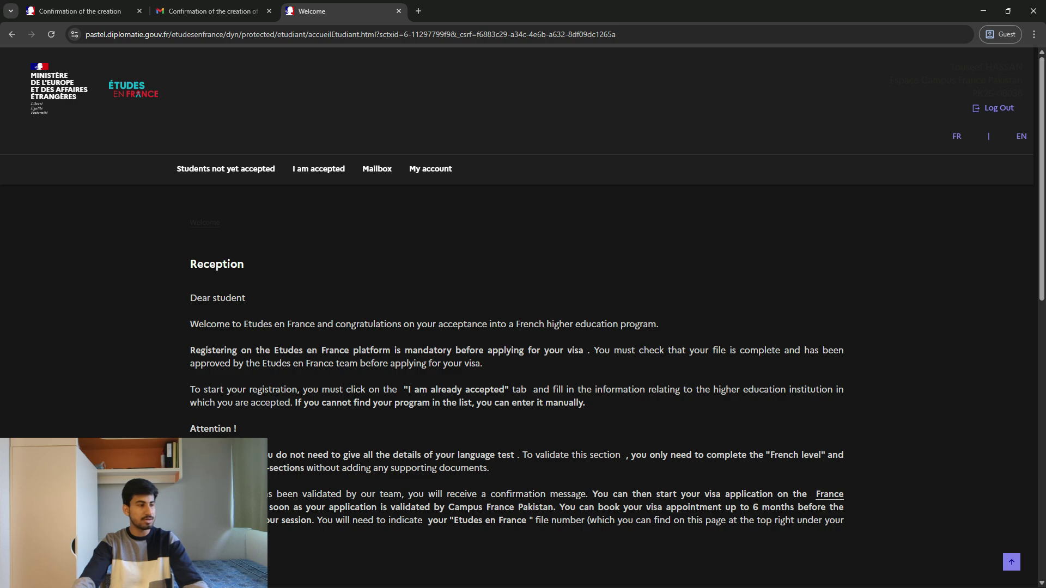
Step: Open the Personal information section of the application form for students not yet accepted
scroll(514, 582, down, 2)
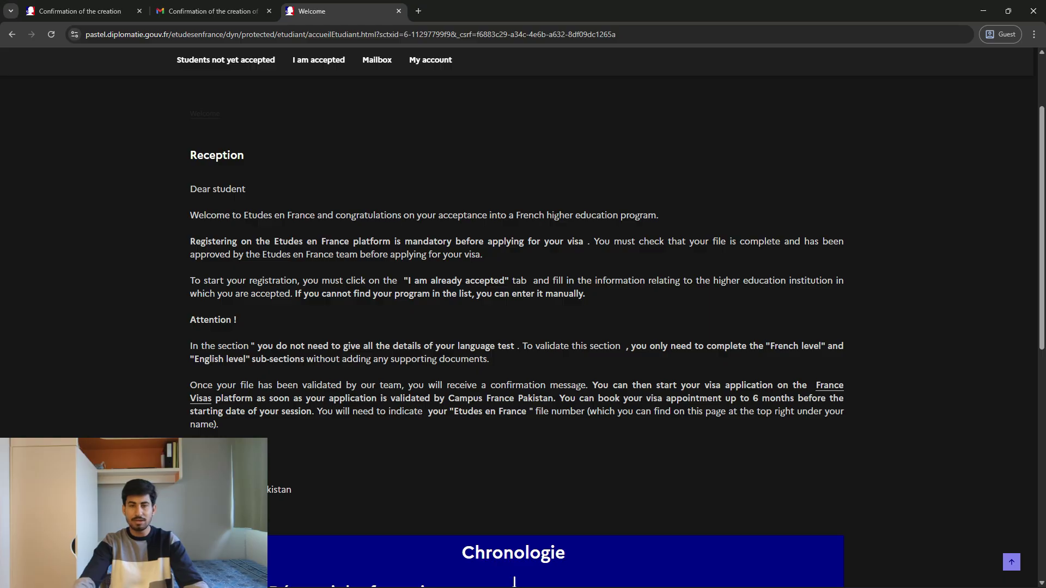
scroll(514, 316, down, 9)
scroll(225, 169, up, 10)
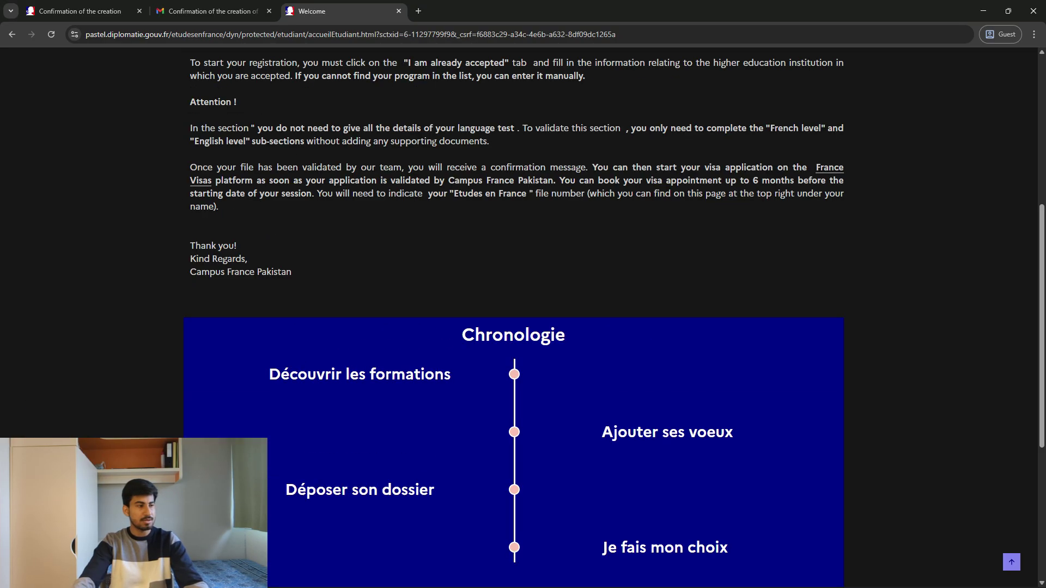
click(225, 169)
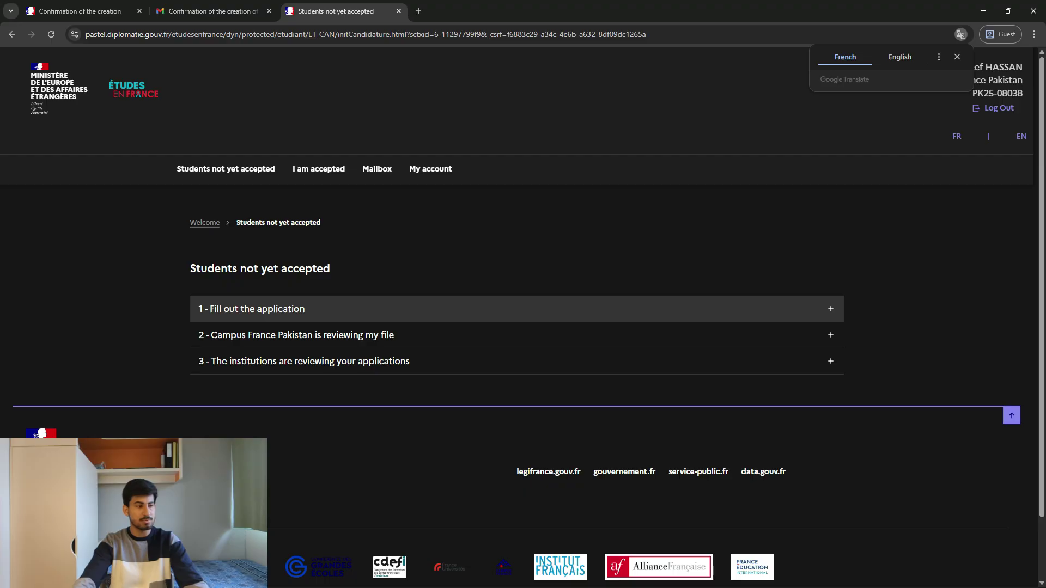
click(251, 309)
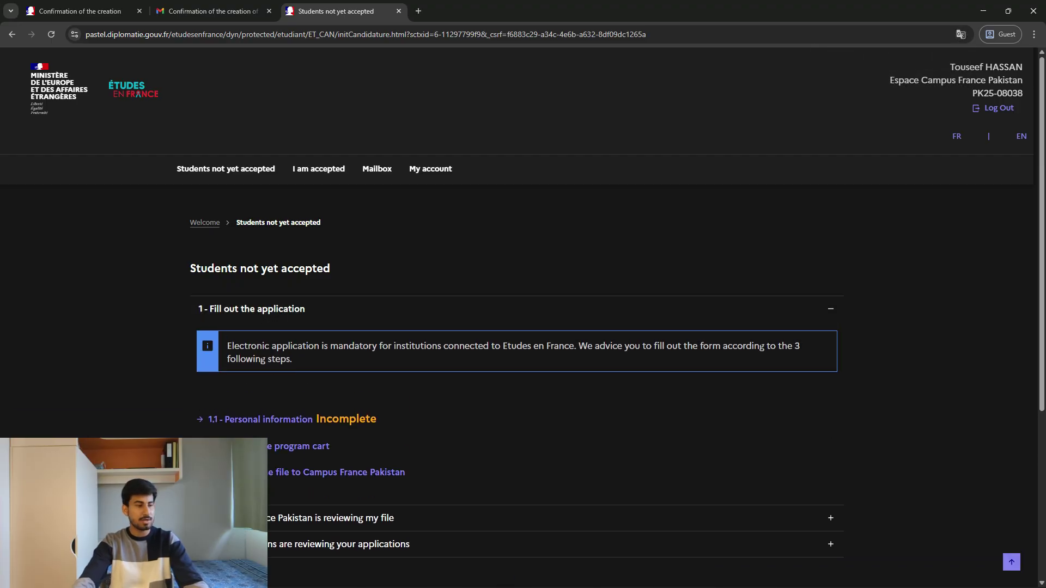
click(283, 419)
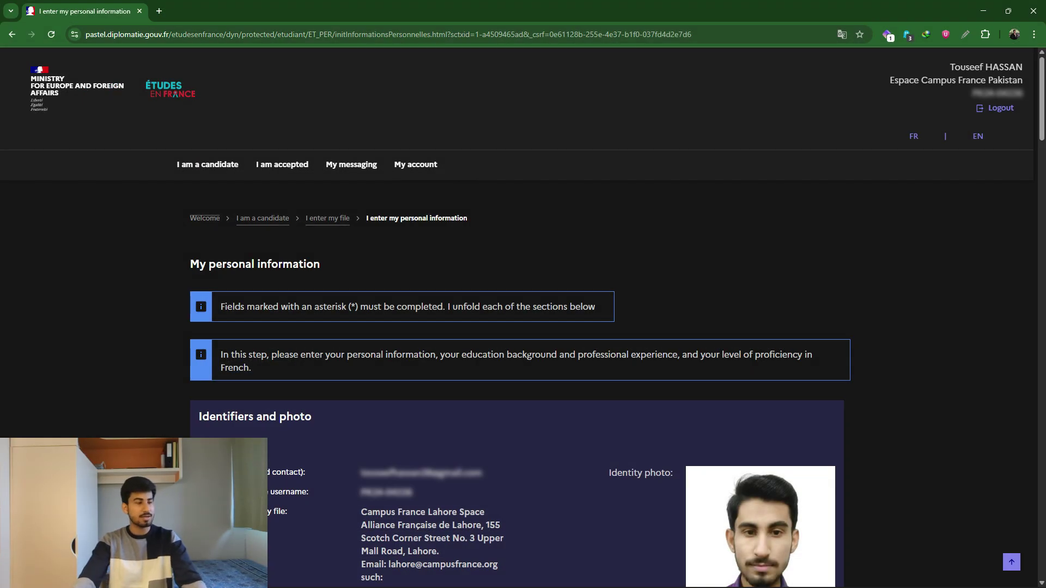
Step: Check the format and maximum file size required for the identity photo
scroll(521, 315, down, 4)
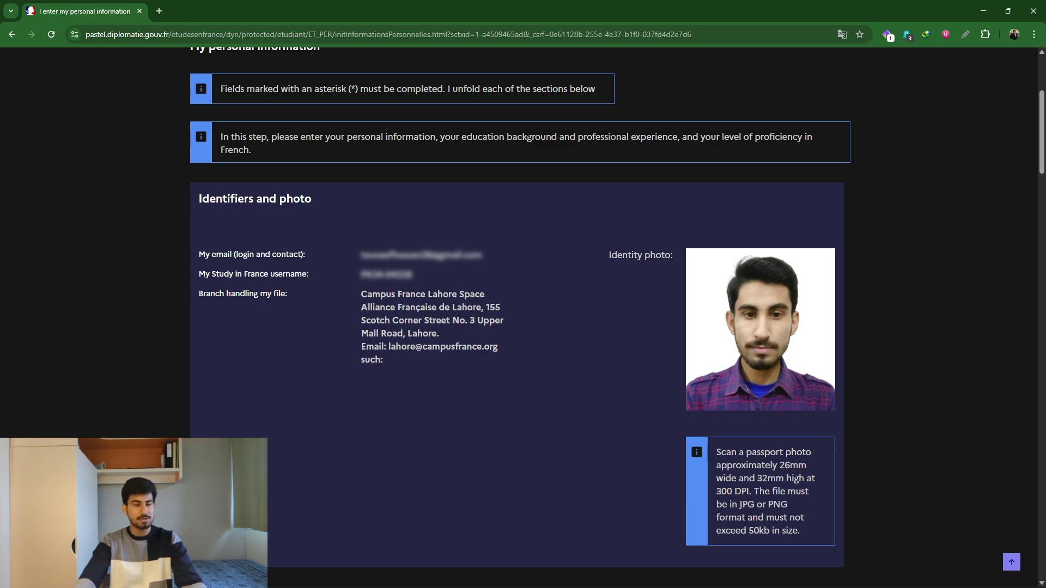
drag(715, 531, 798, 531)
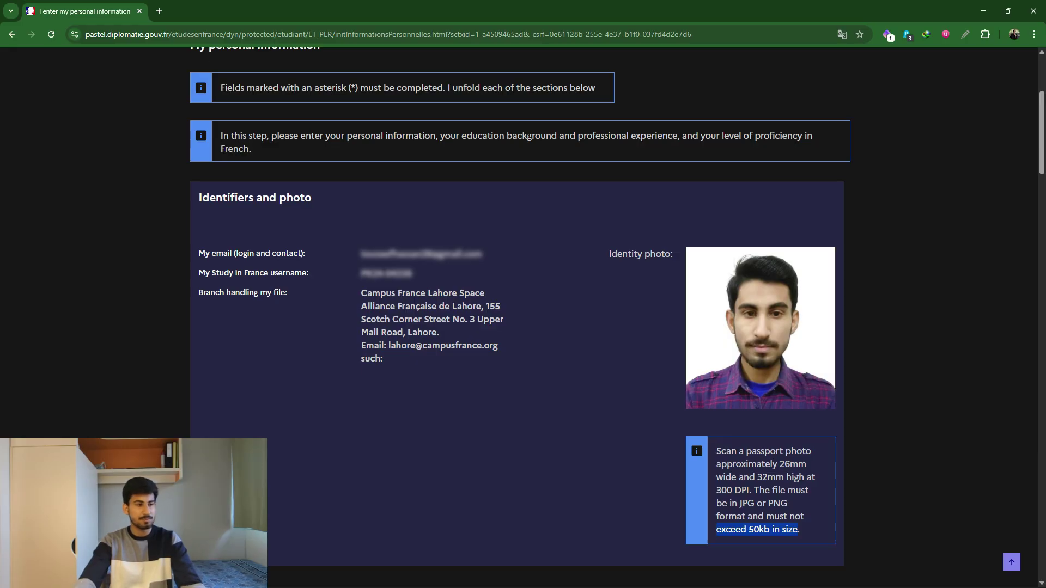
scroll(520, 316, down, 2)
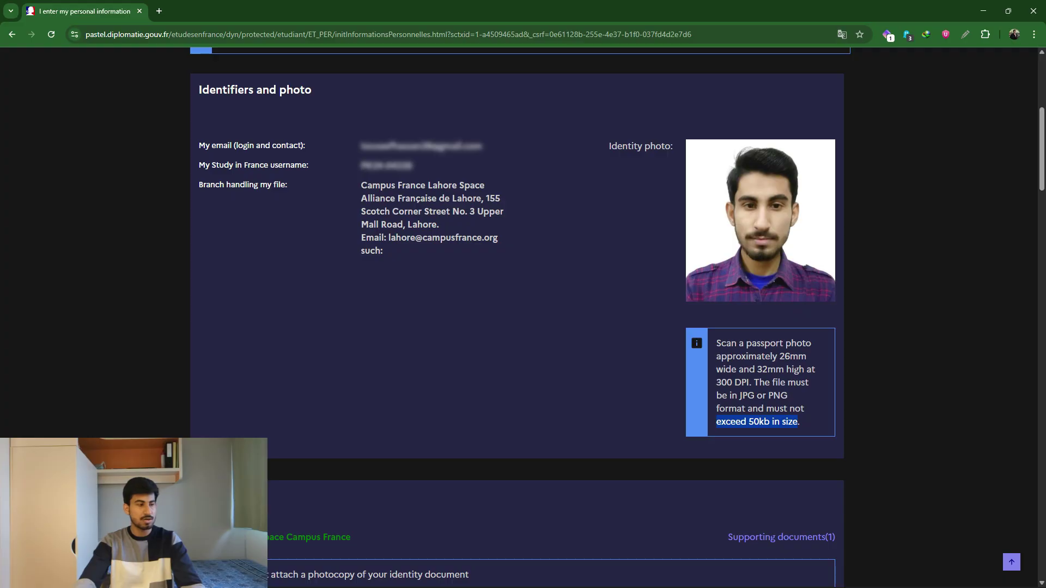
Step: View the supporting documents of the identity section, check the file size limit, and close them
scroll(520, 316, down, 5)
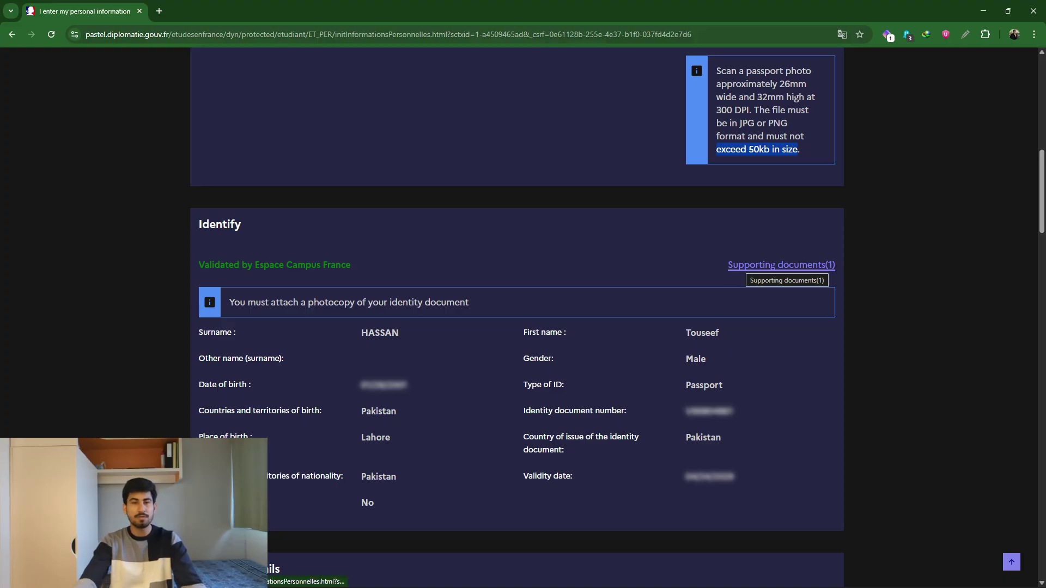
click(781, 266)
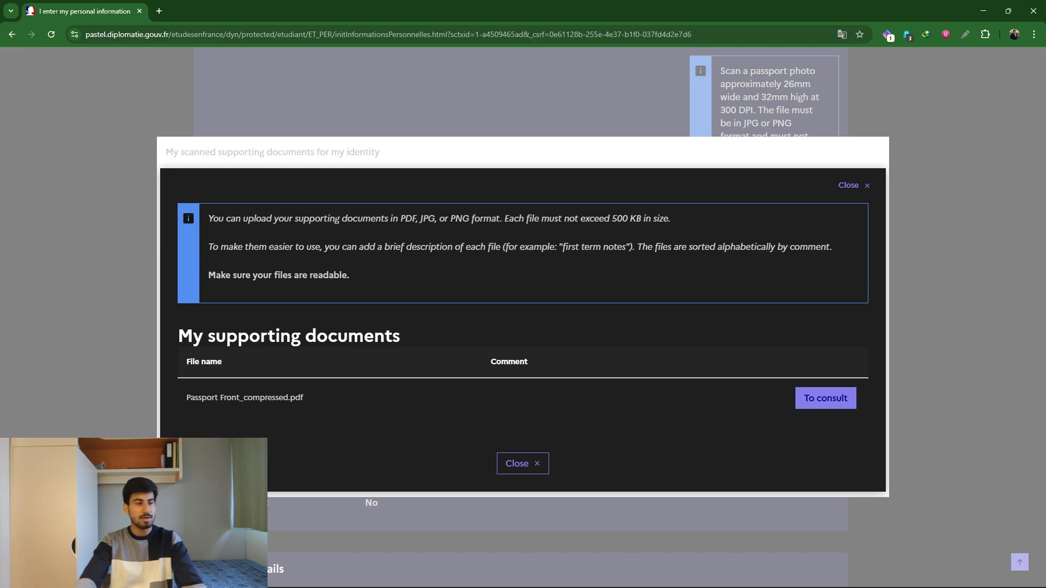
drag(580, 219, 670, 218)
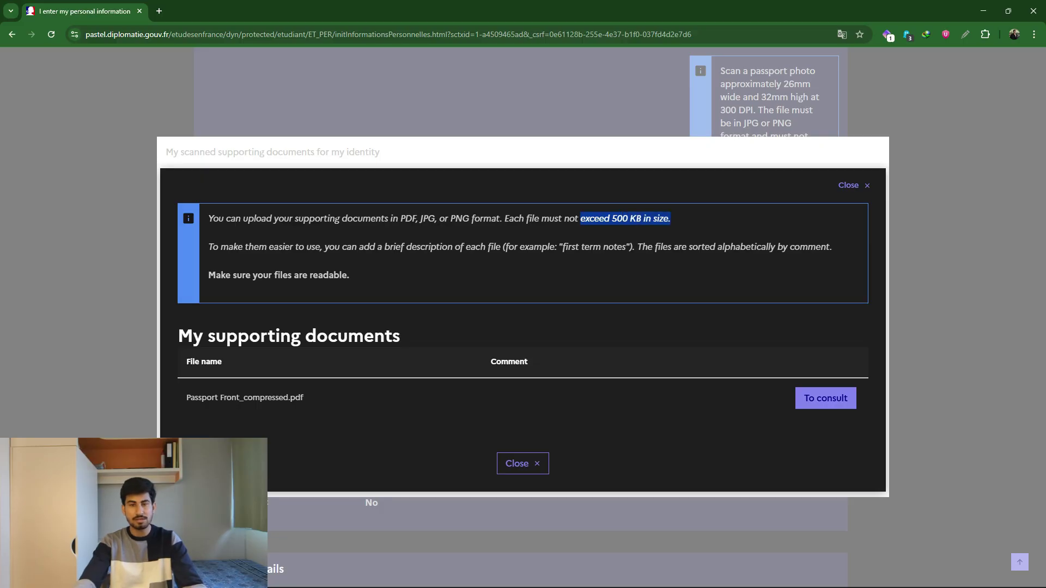
key(Escape)
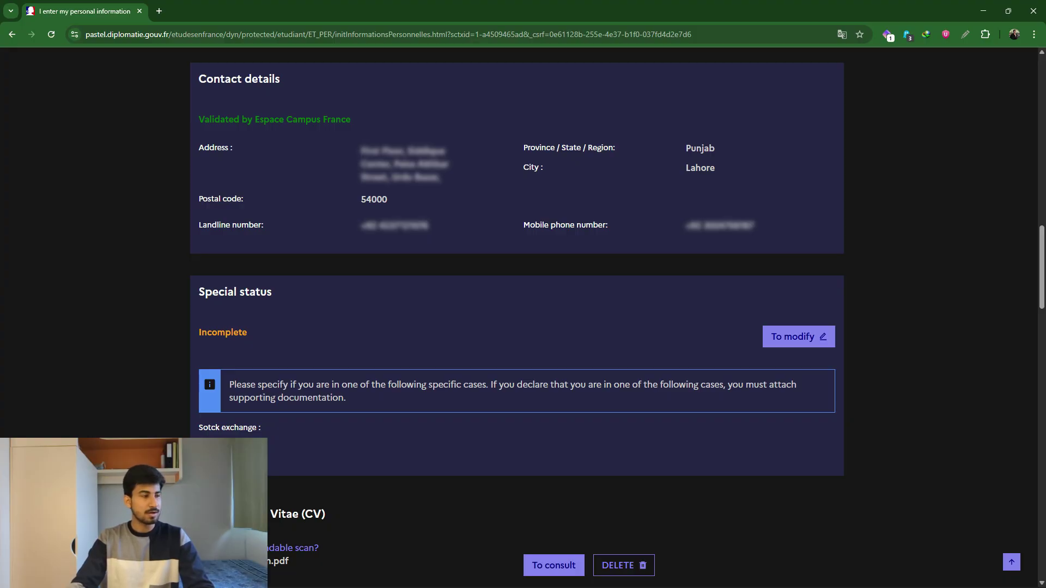
Step: Declare in the special status section that none of the listed cases apply and save it
scroll(516, 315, down, 3)
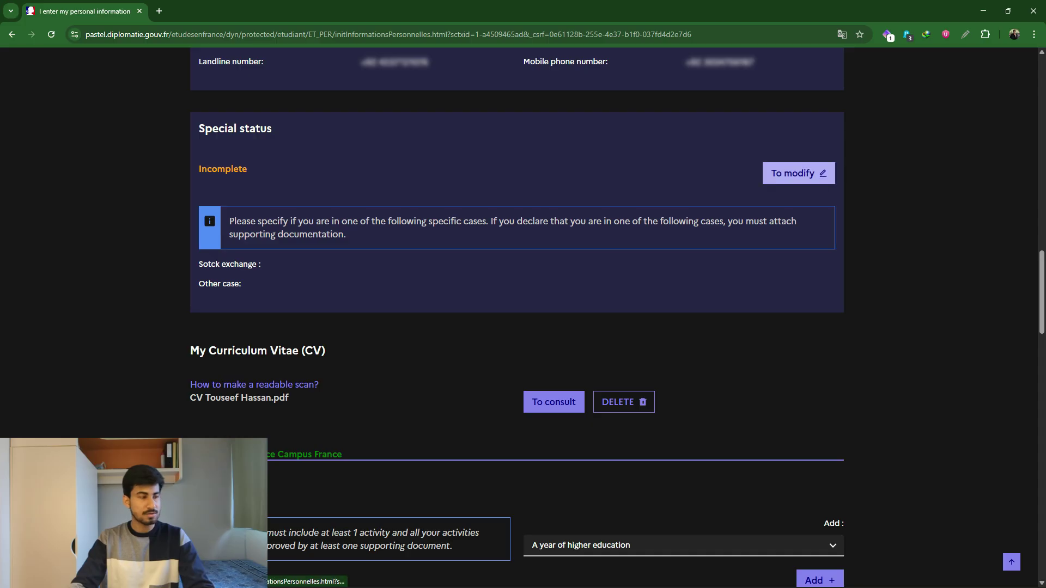
click(798, 173)
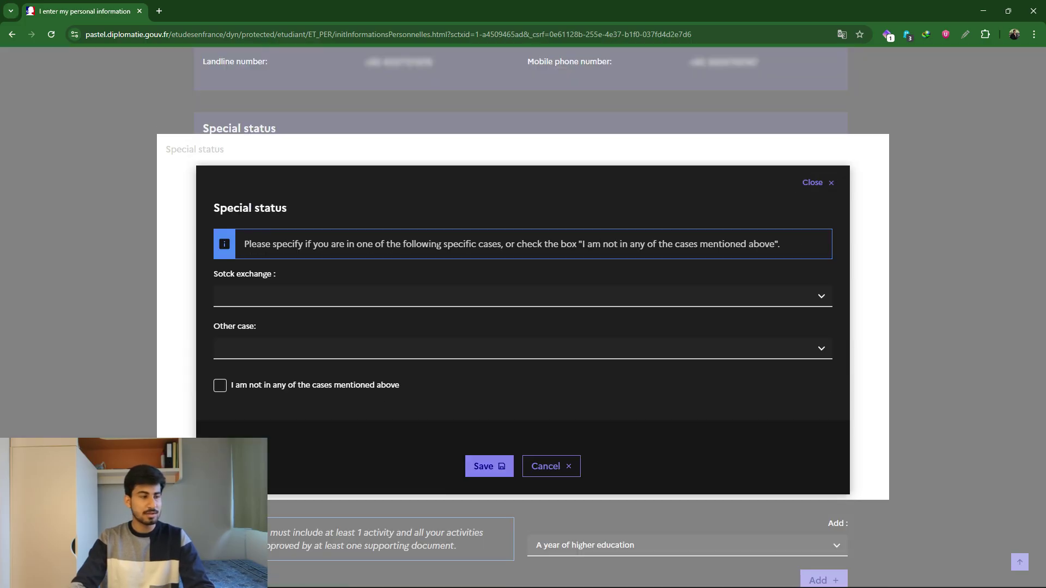
click(219, 385)
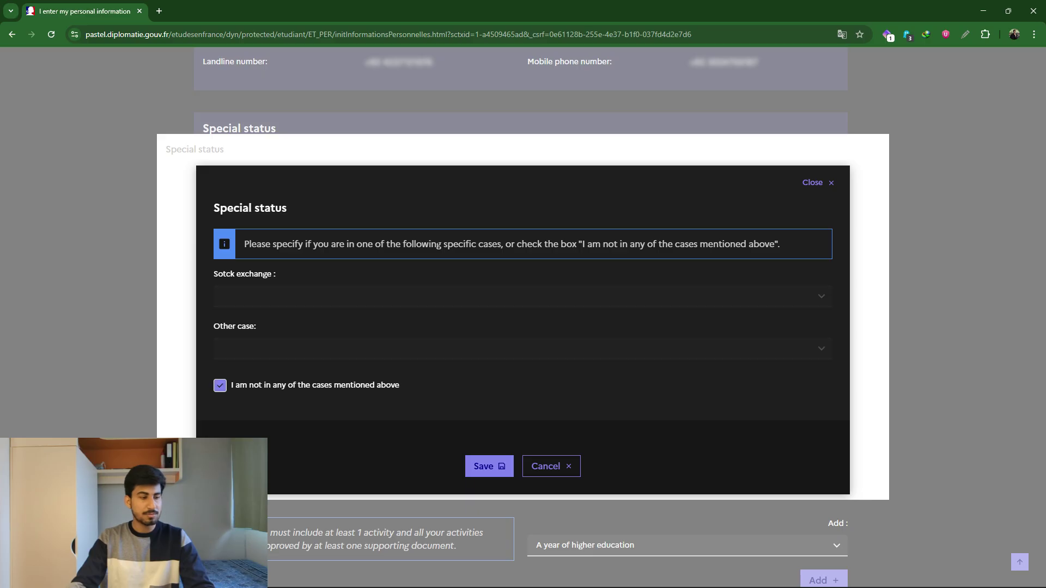
click(489, 466)
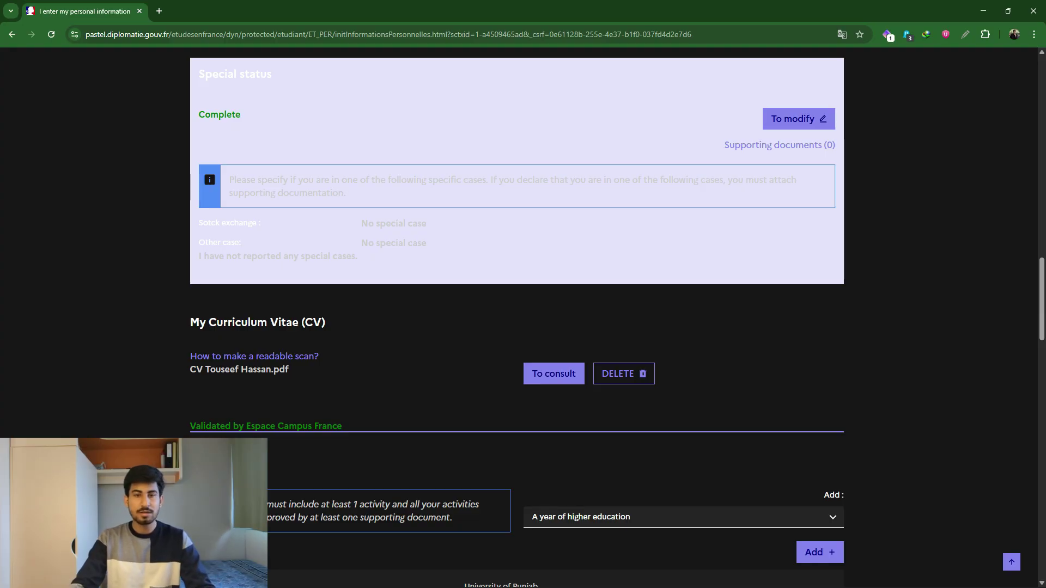
Step: Add a year of higher education under My course and set its school year to 2023
scroll(517, 316, down, 2)
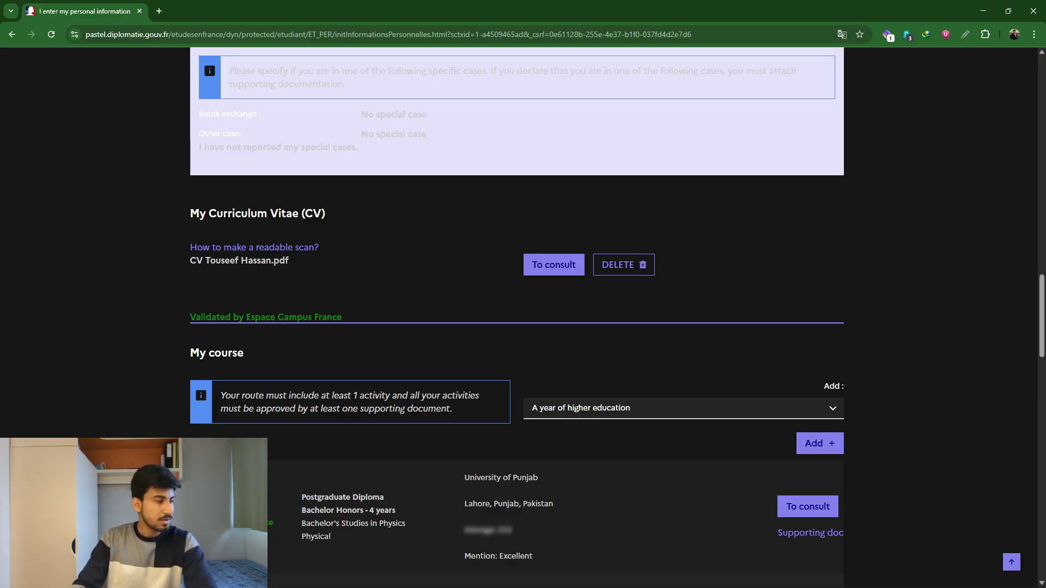
scroll(516, 315, down, 5)
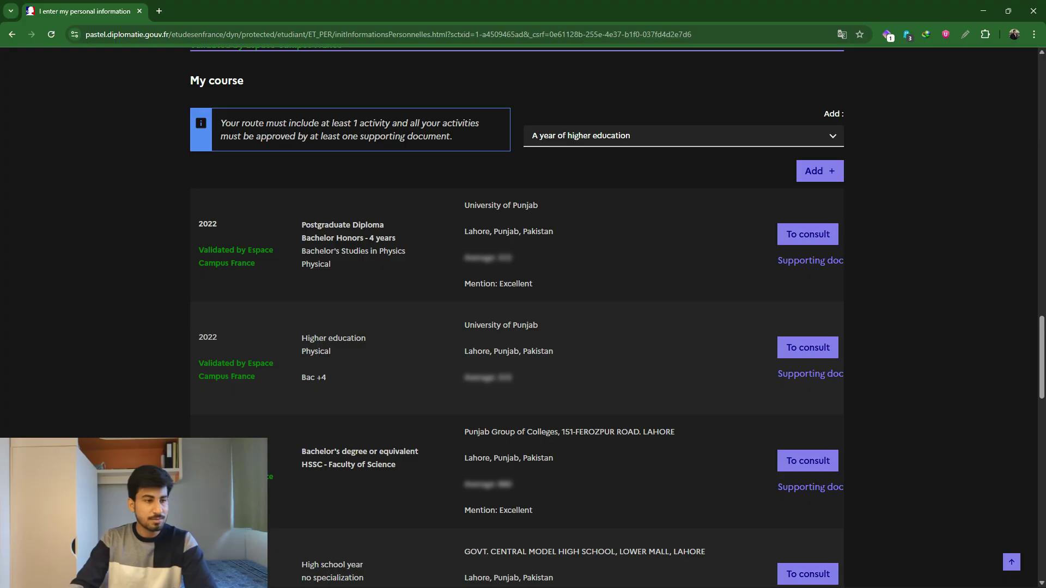
click(819, 171)
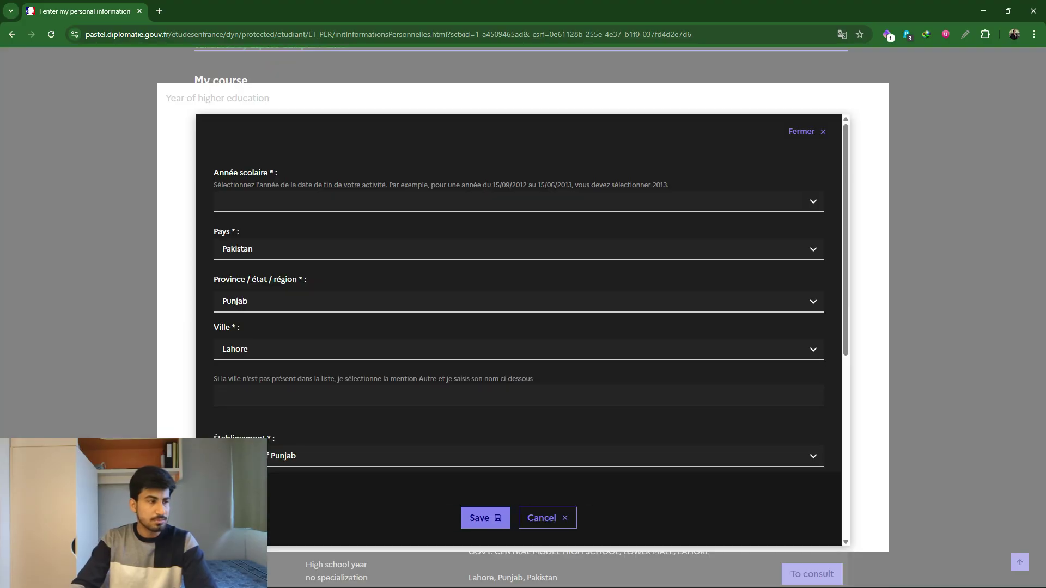
click(519, 201)
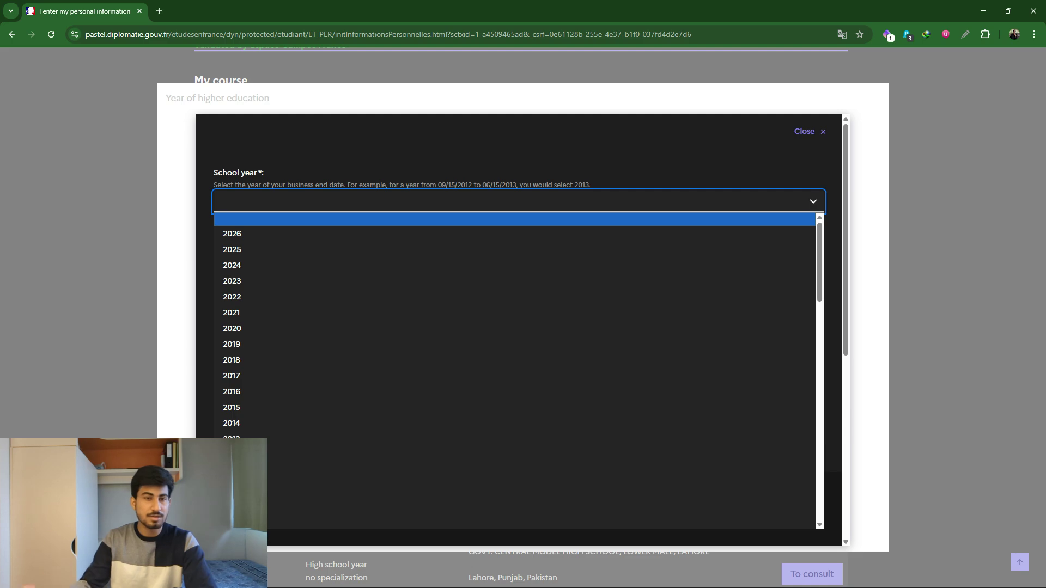
key(Down)
key(Down)
key(Down)
key(Down)
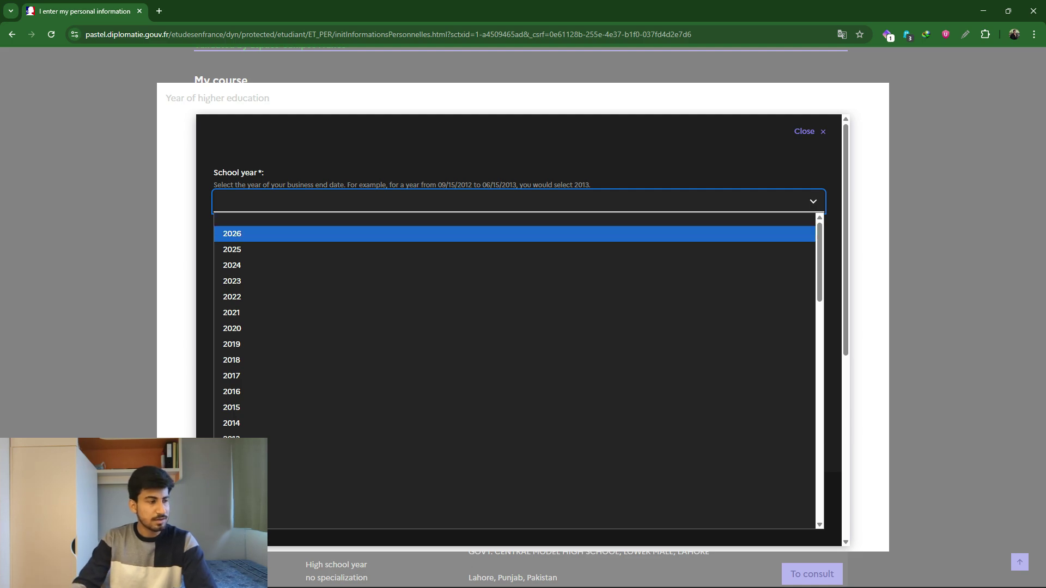
key(Return)
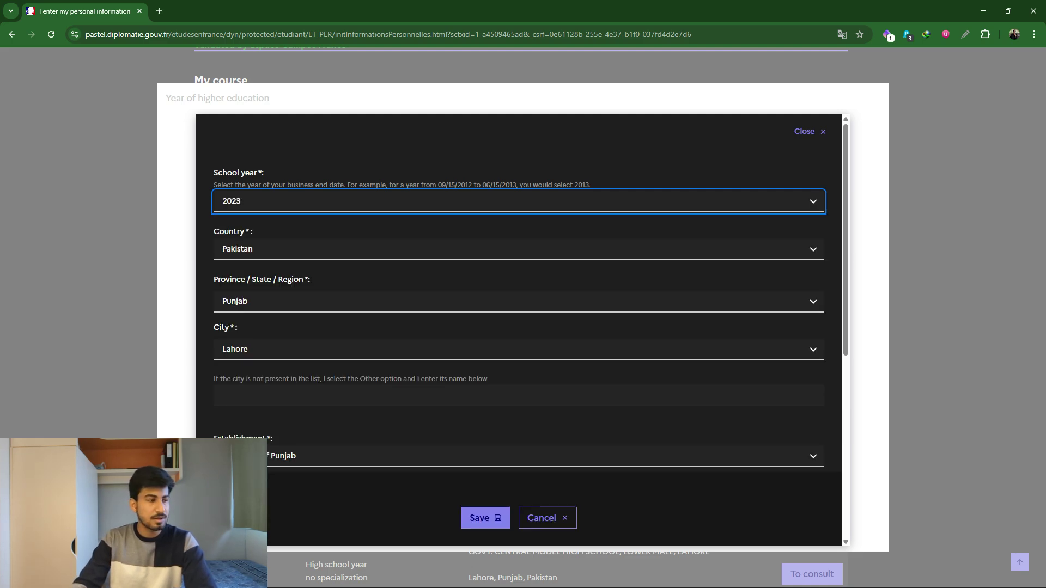
Step: Set the level of the higher education year to Bac +6
scroll(518, 275, down, 4)
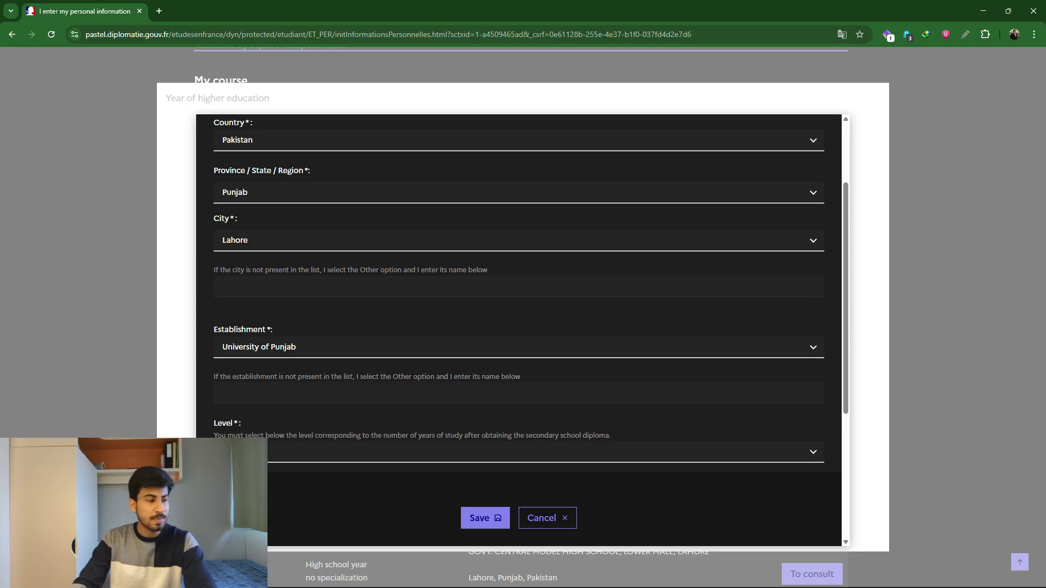
scroll(519, 275, down, 1)
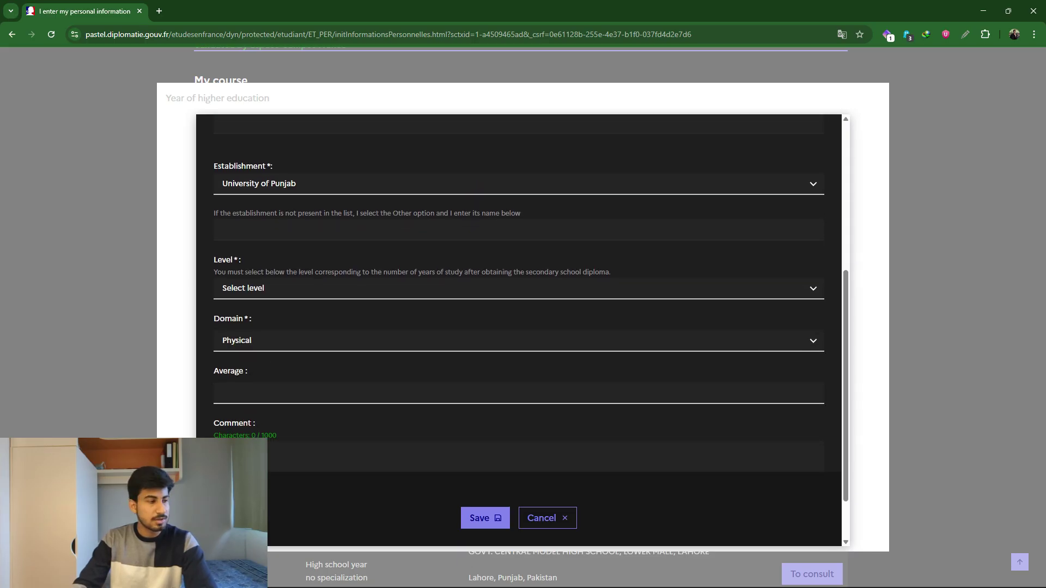
click(519, 289)
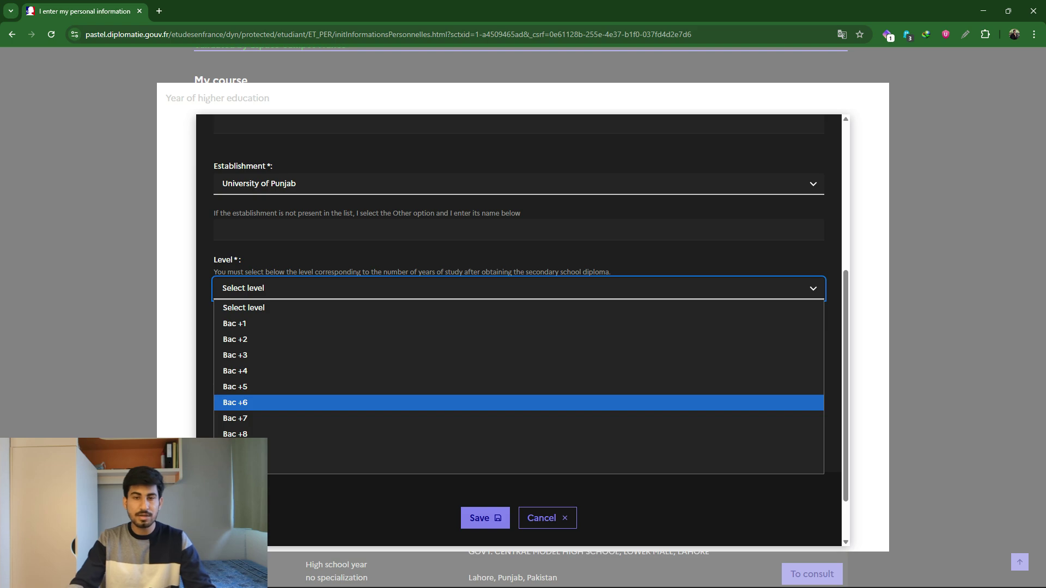
key(Return)
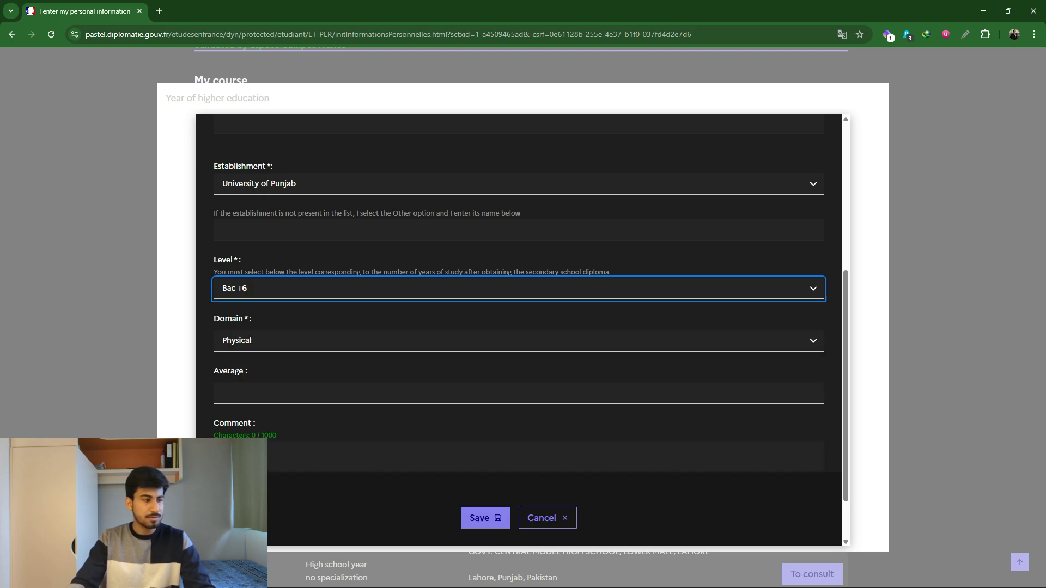
Step: Look through the available domains for the higher education year, close the list without changing the selection, and go to the average field
click(518, 341)
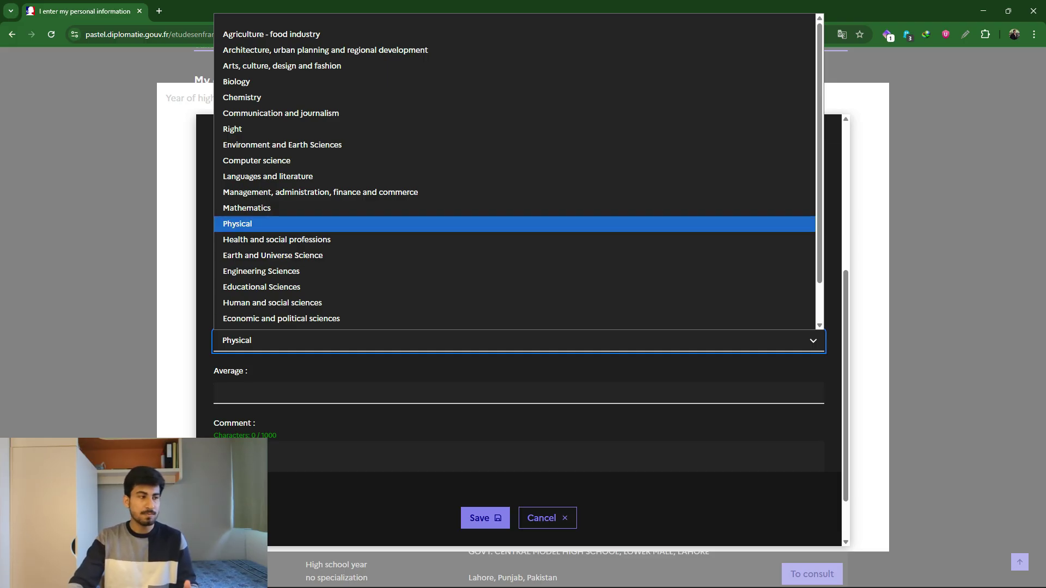
key(Up)
key(Up)
key(Up)
key(Up)
key(Up)
key(Up)
key(Up)
key(Up)
key(Up)
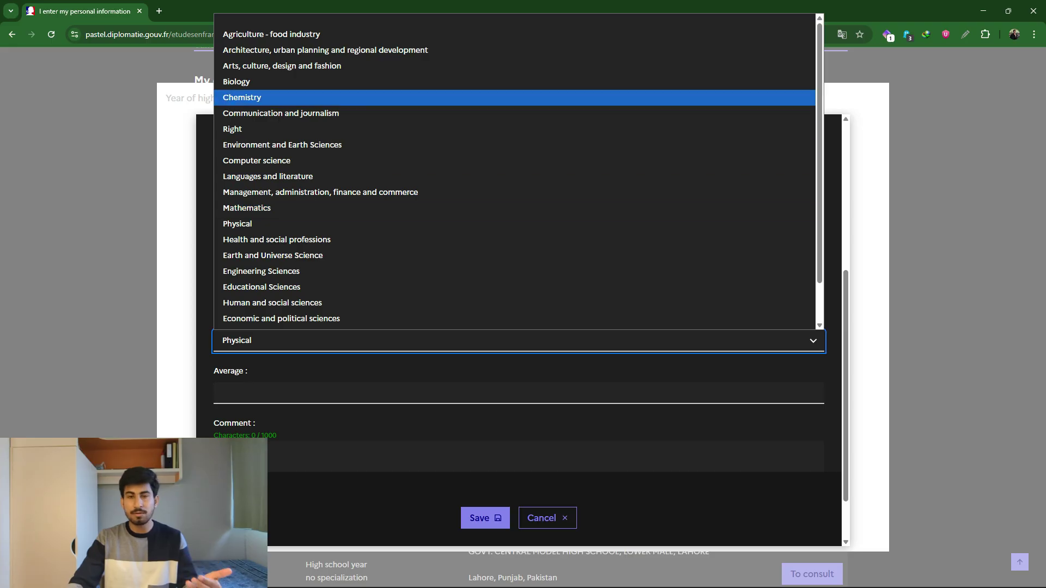
key(Down)
key(Down)
key(Down)
key(Down)
key(Down)
key(Down)
key(Down)
key(Down)
key(Down)
key(Down)
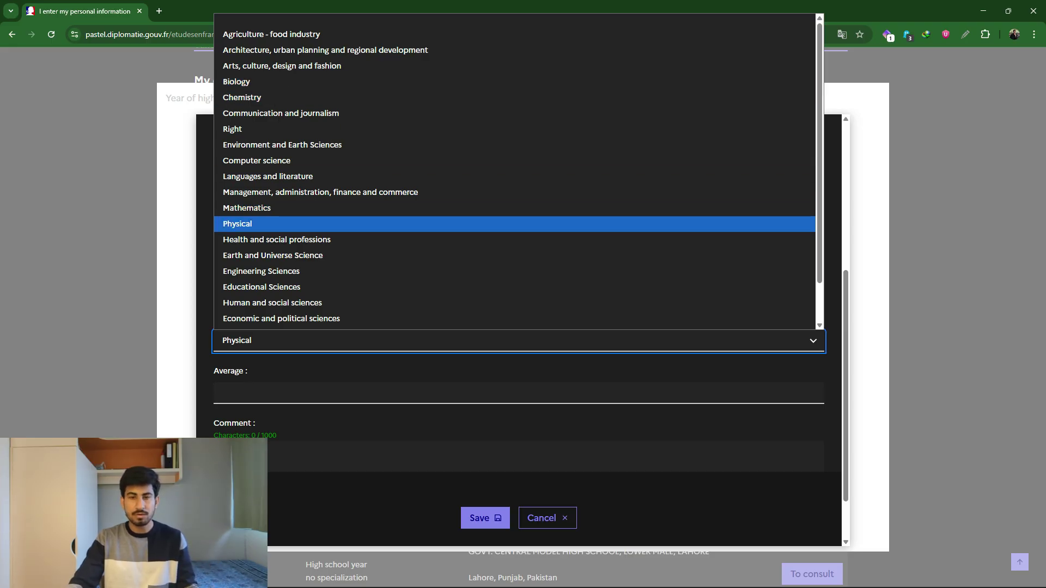
key(Down)
key(Down)
key(Down)
key(Down)
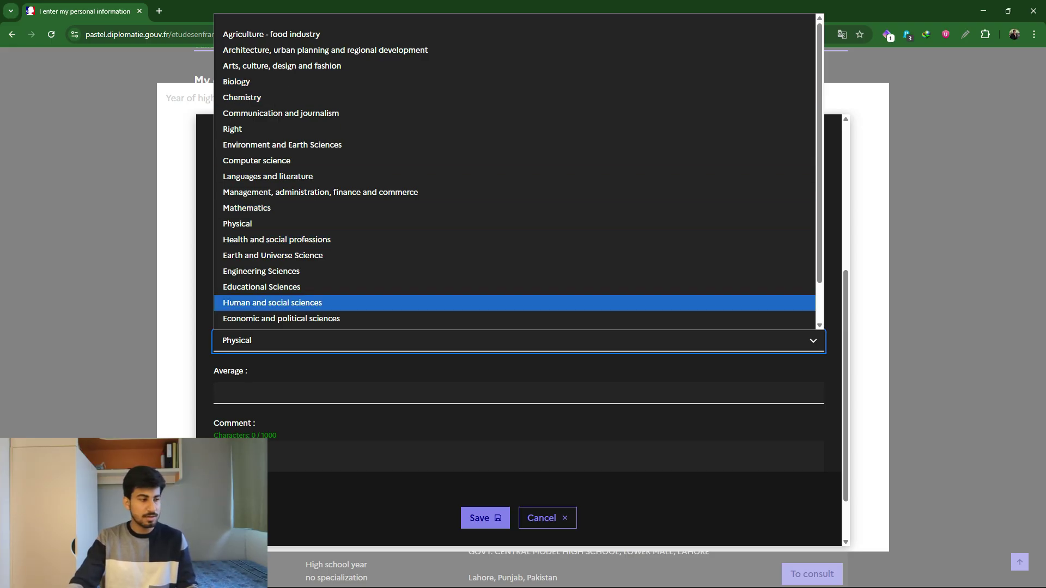
key(Escape)
key(Tab)
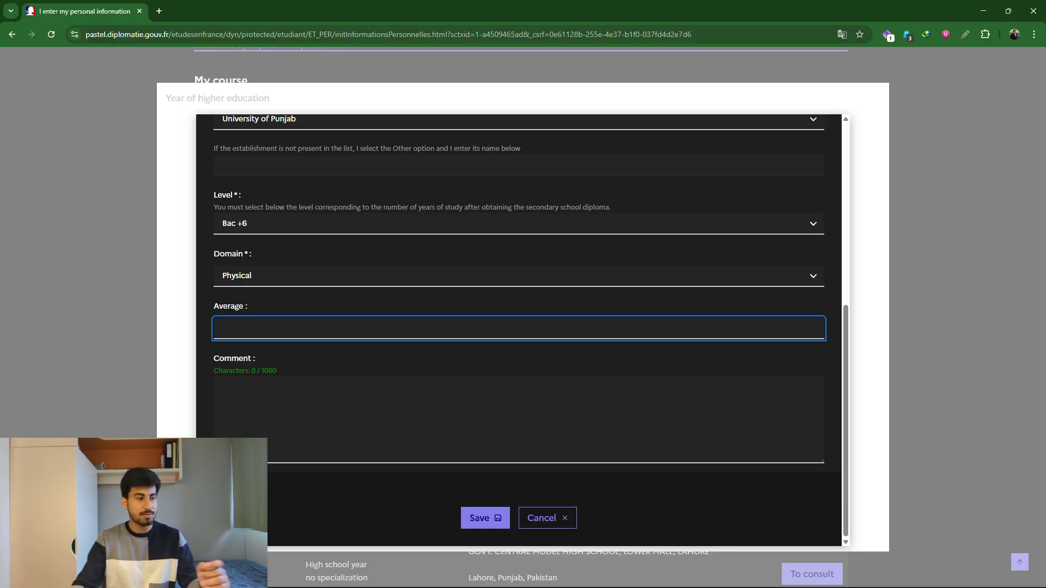
Step: Review the French tests, stays in France and English level sections, and check the file size rule in the English supporting documents
key(Tab)
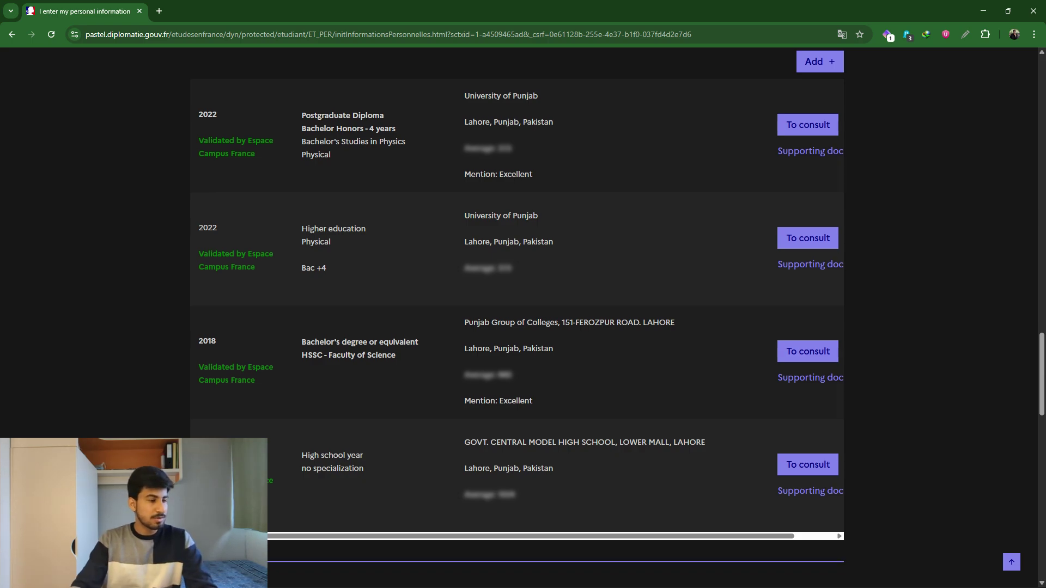
scroll(518, 316, down, 8)
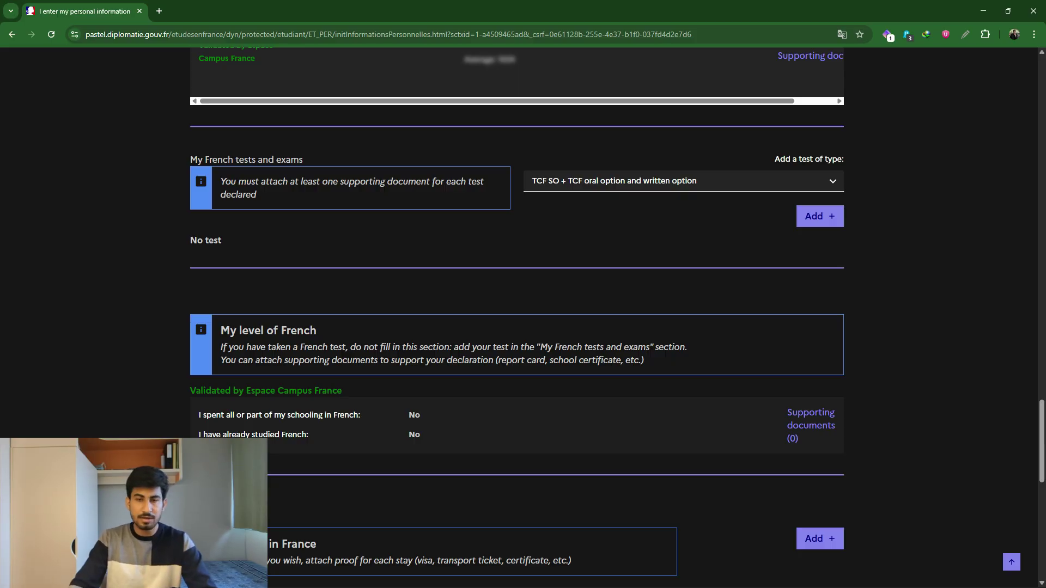
scroll(517, 316, down, 7)
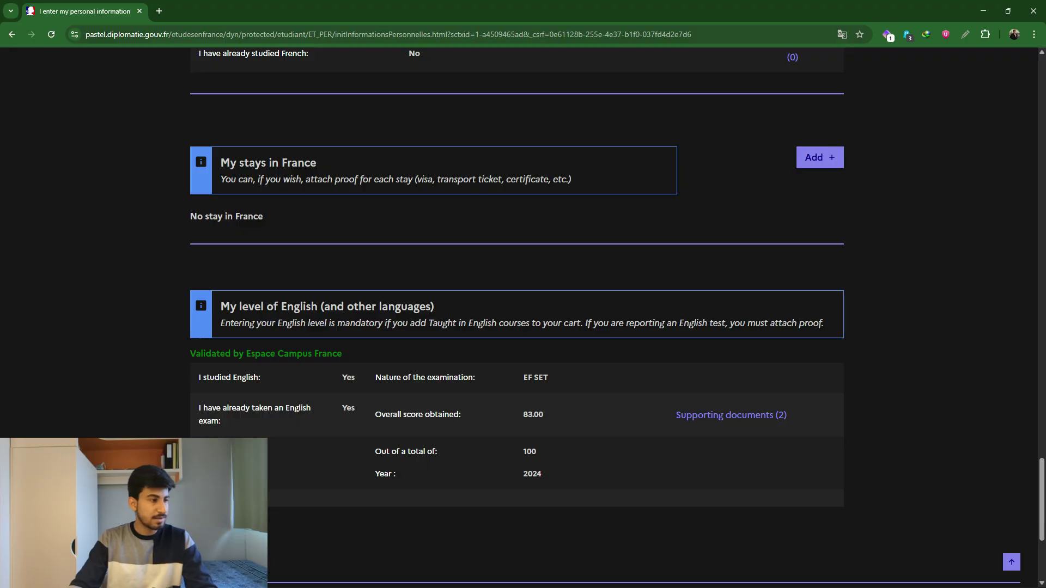
scroll(523, 316, down, 3)
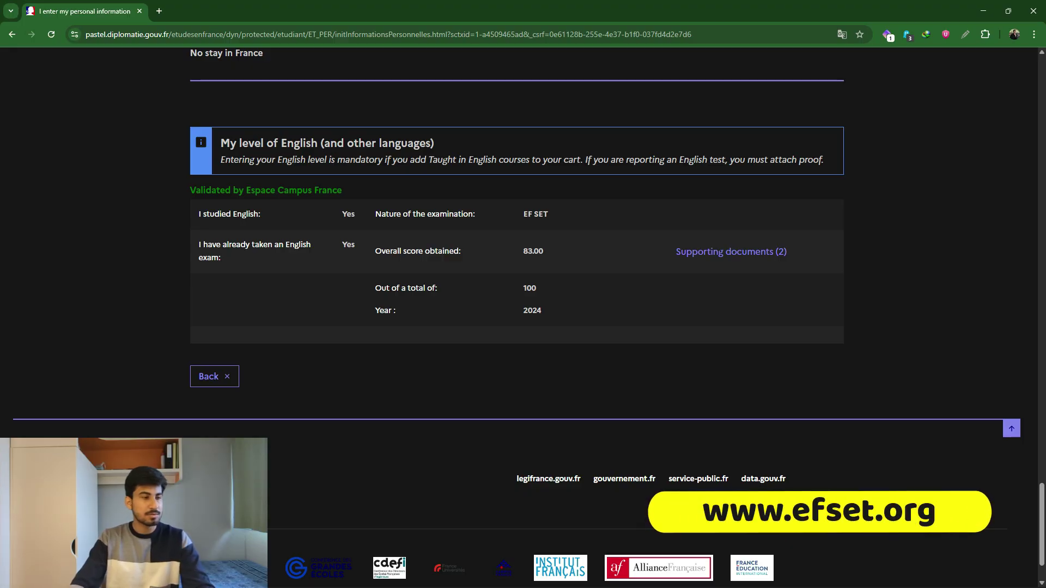
click(731, 251)
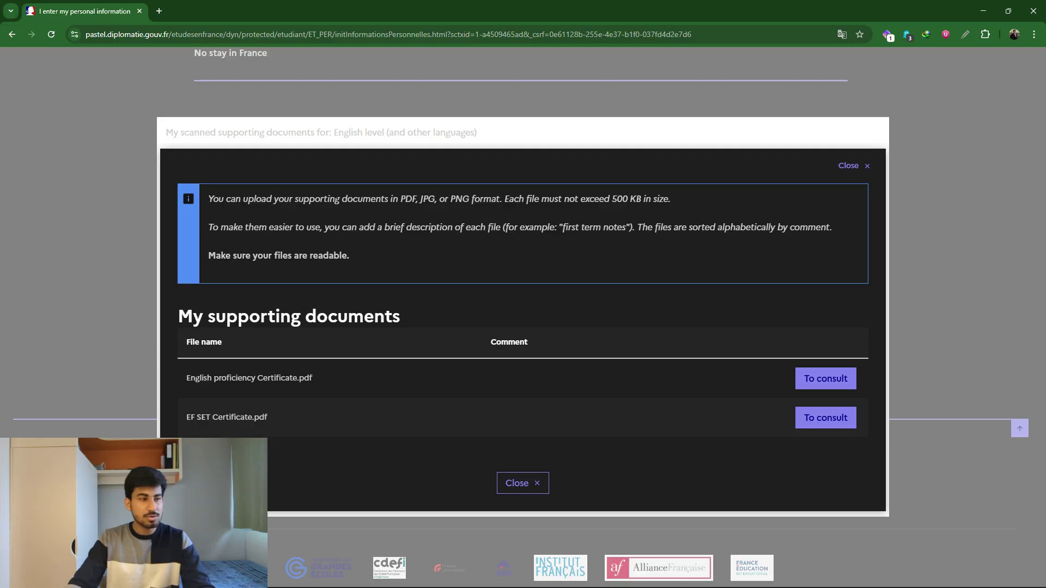
drag(504, 199, 670, 198)
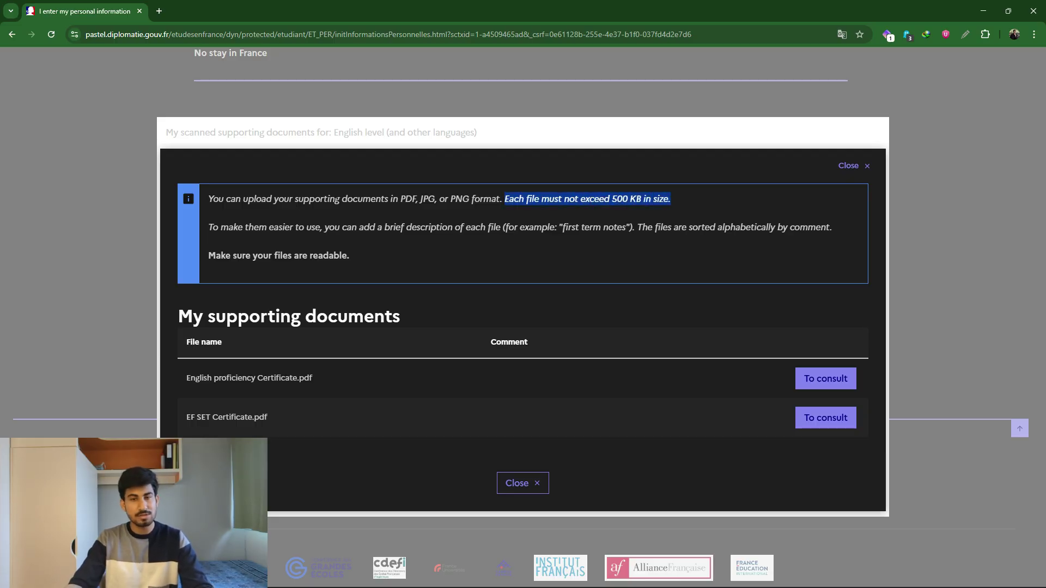
click(522, 483)
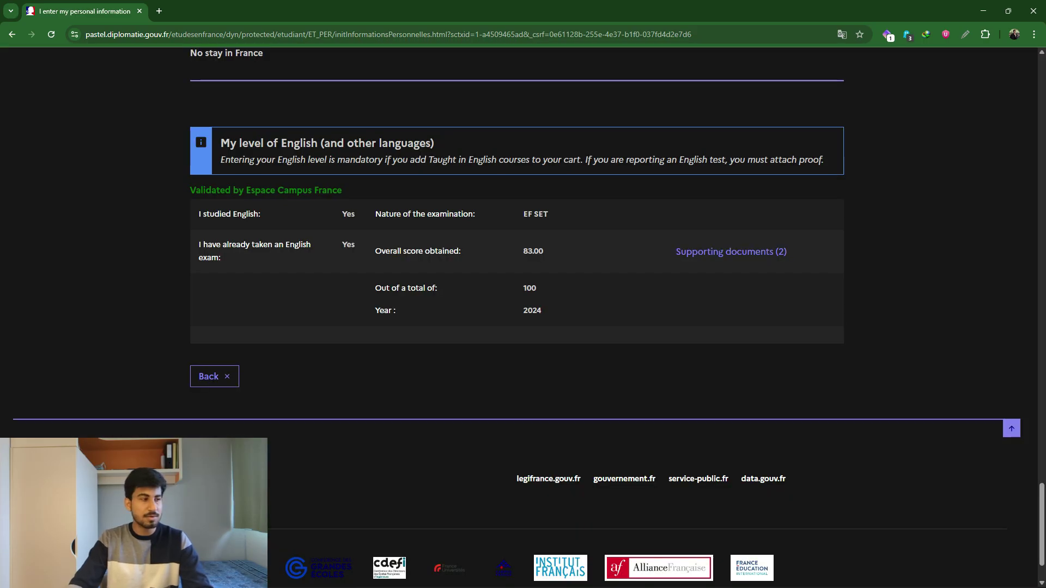
Step: Leave the personal information page, go to the training basket and start adding a training course
click(215, 378)
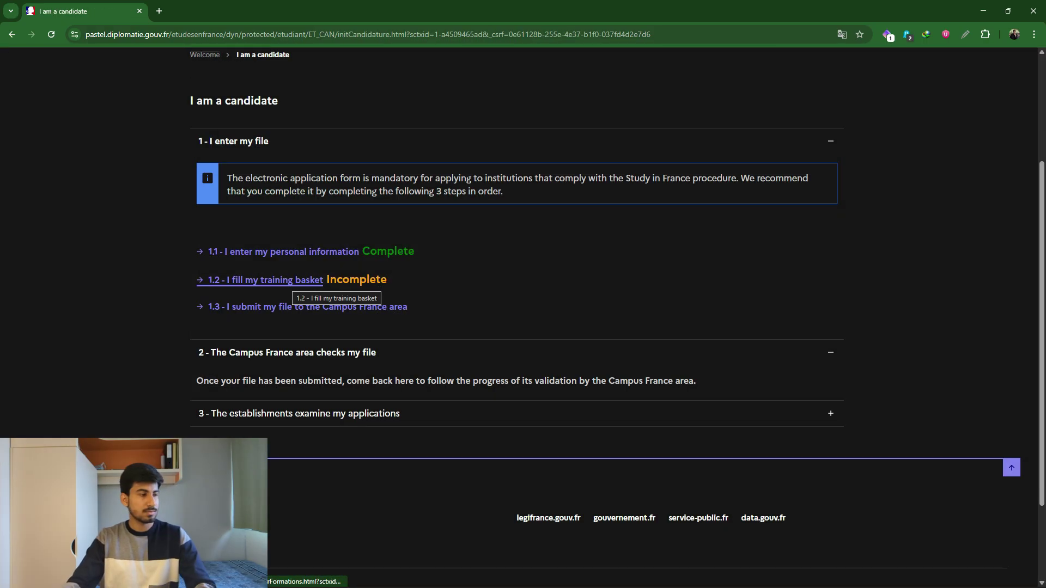
click(265, 280)
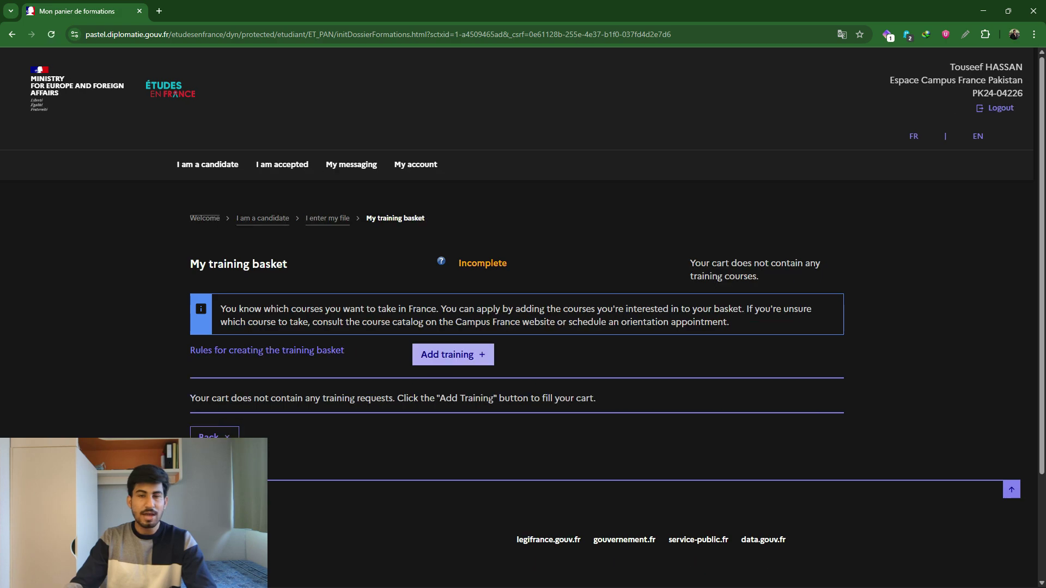
click(468, 355)
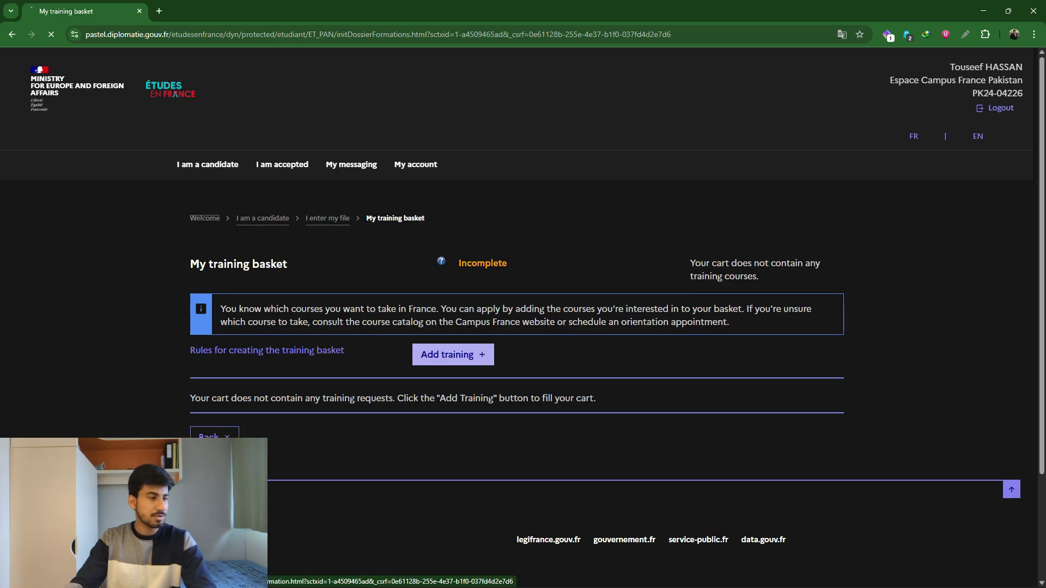
Step: Show the additional search options for all other training courses and set the catalog to Taught in English
scroll(516, 316, down, 3)
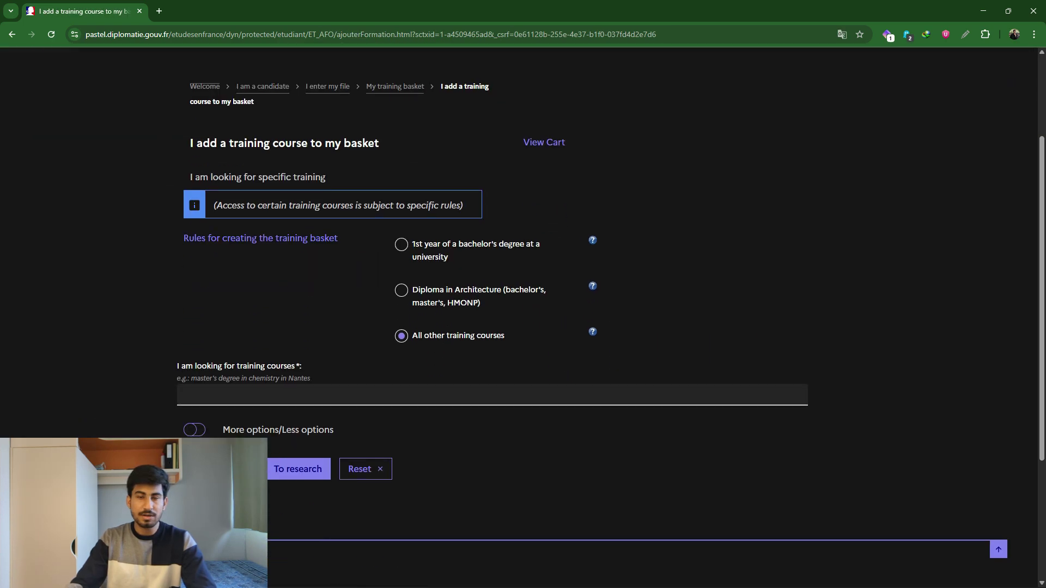
scroll(516, 316, up, 3)
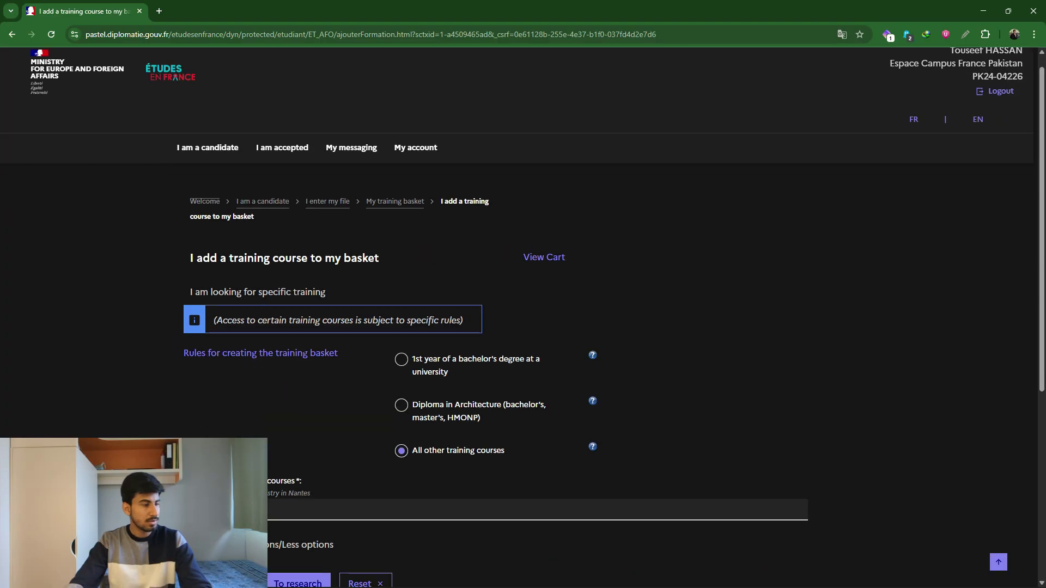
scroll(516, 316, down, 3)
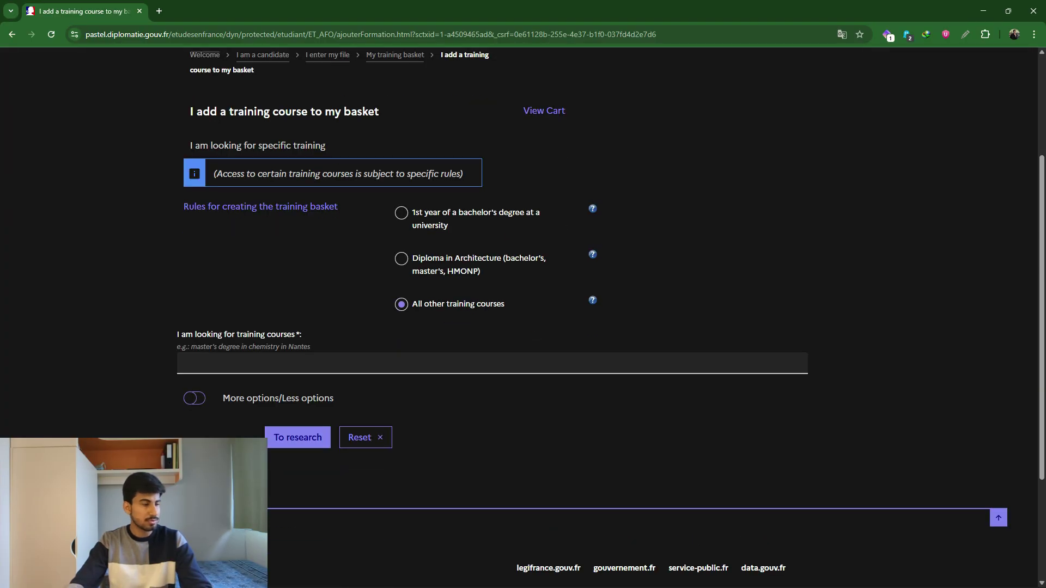
click(195, 398)
scroll(492, 316, down, 4)
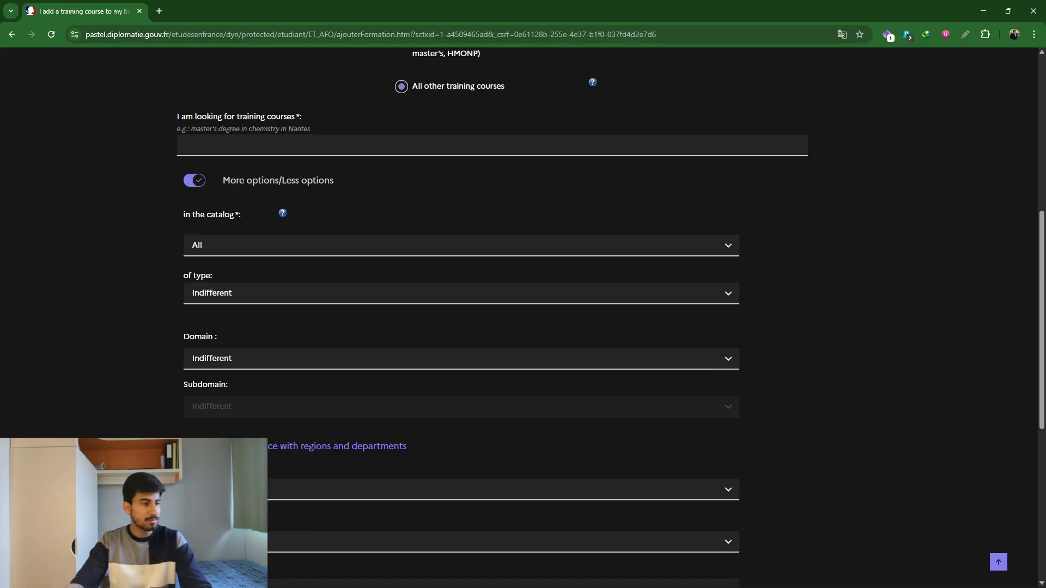
click(460, 246)
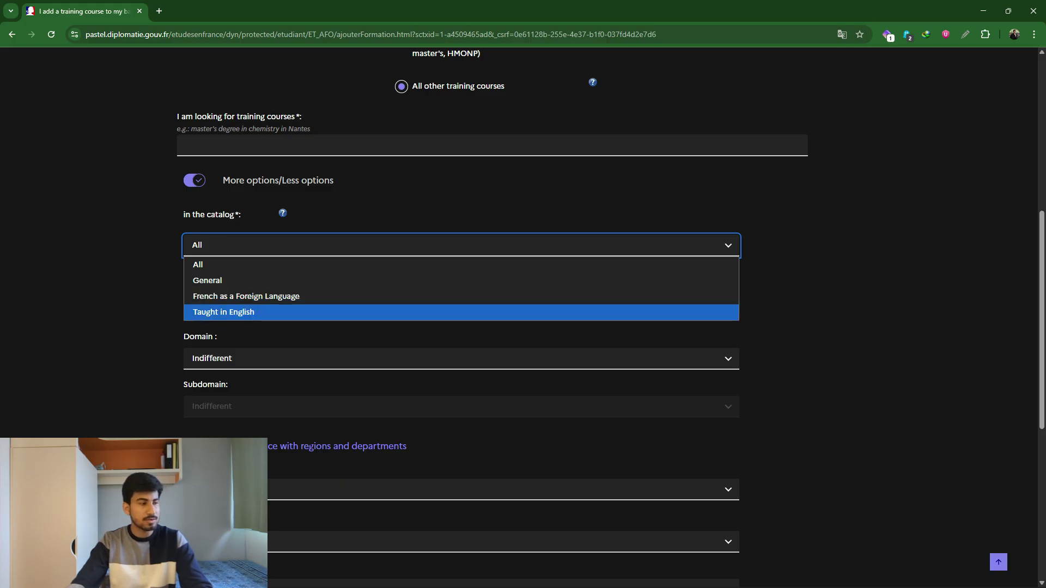
click(461, 312)
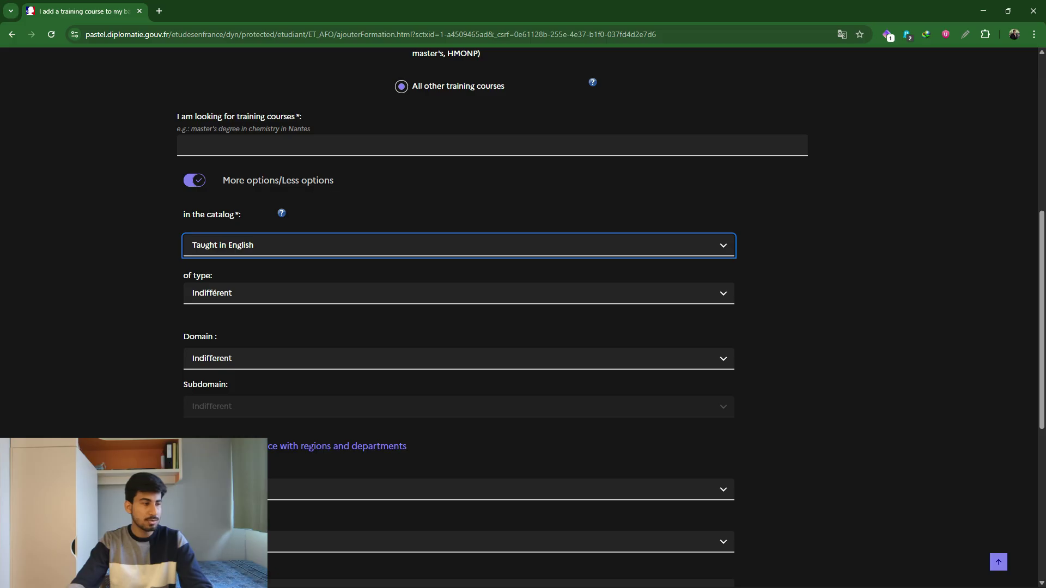
Step: Search for training courses of type Indifférent in the Physical domain
scroll(461, 312, down, 1)
scroll(460, 312, up, 3)
scroll(461, 312, down, 3)
click(459, 238)
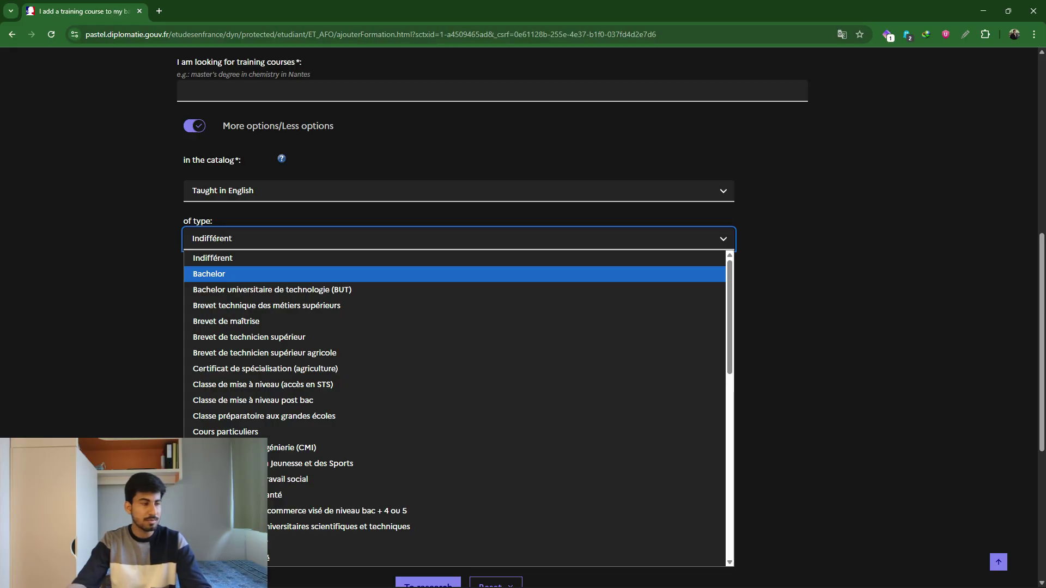
click(212, 259)
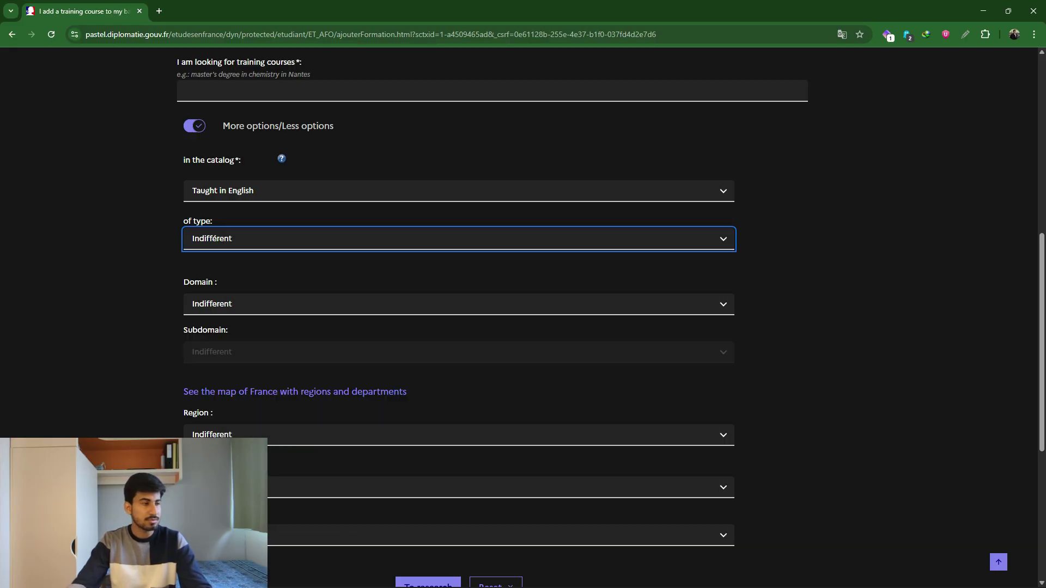
scroll(458, 316, down, 2)
click(457, 195)
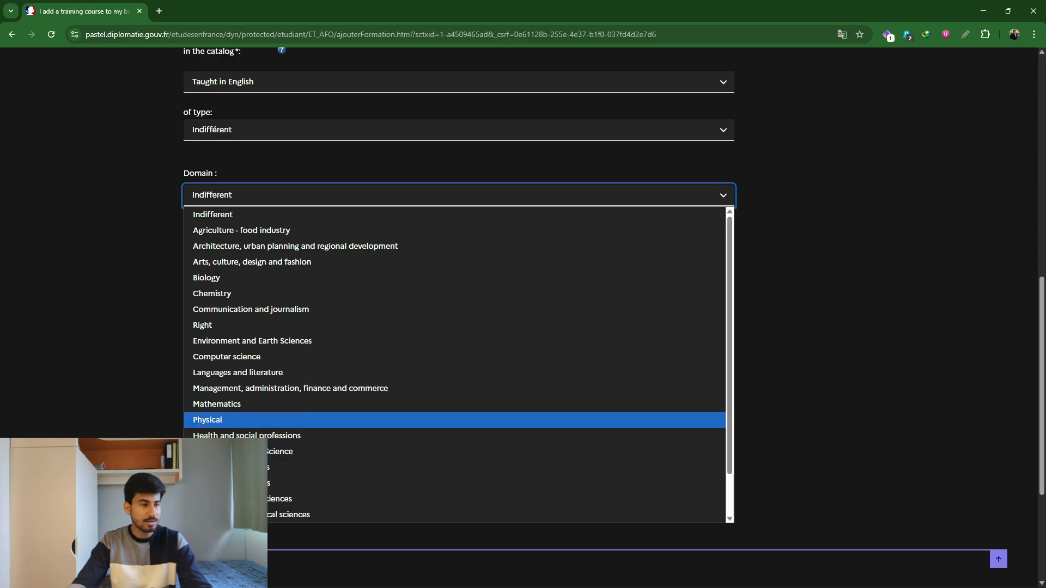
click(206, 419)
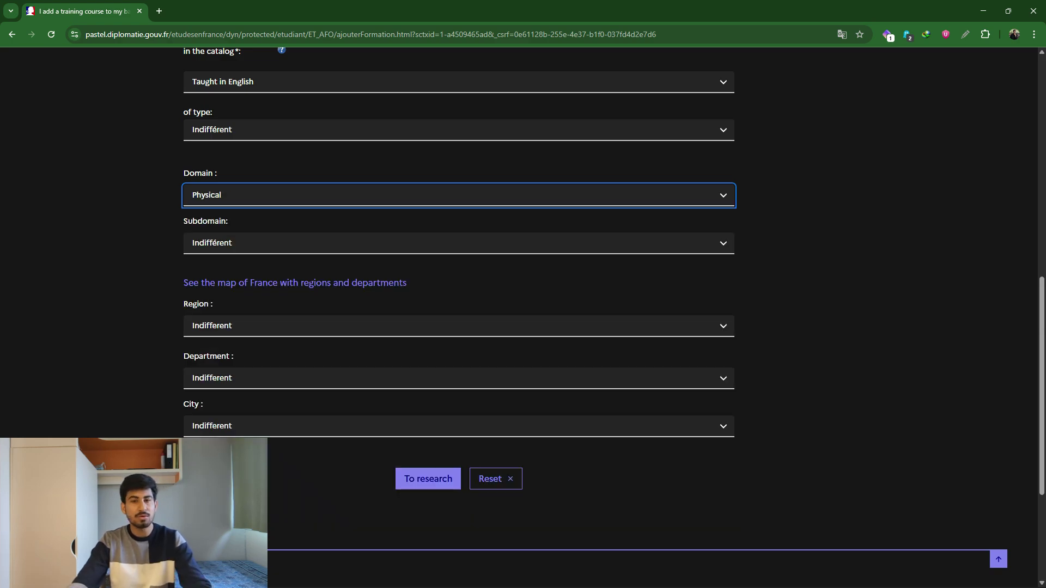
scroll(457, 273, down, 1)
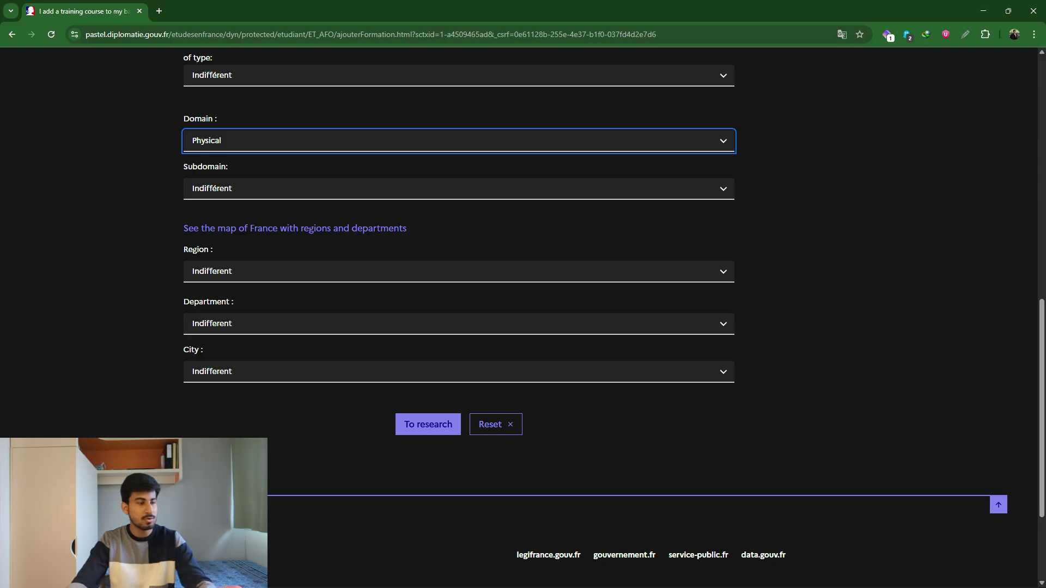
click(428, 425)
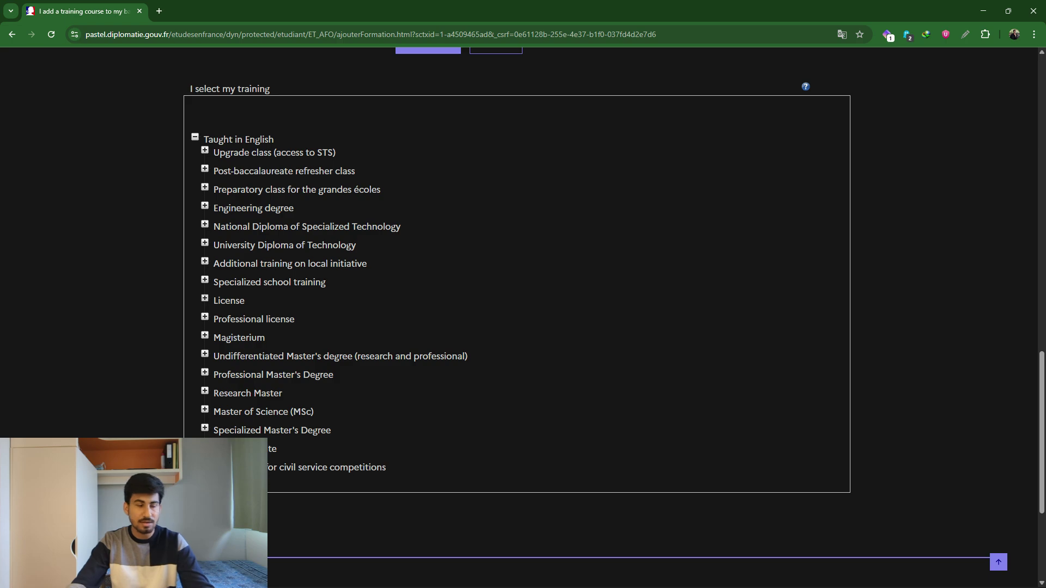
Step: Under Undifferentiated Master's degree, select International Master Fluids Engineering for Industrial Processes at the Toulouse site of the National Institute of Applied Sciences of Toulouse
scroll(516, 272, down, 2)
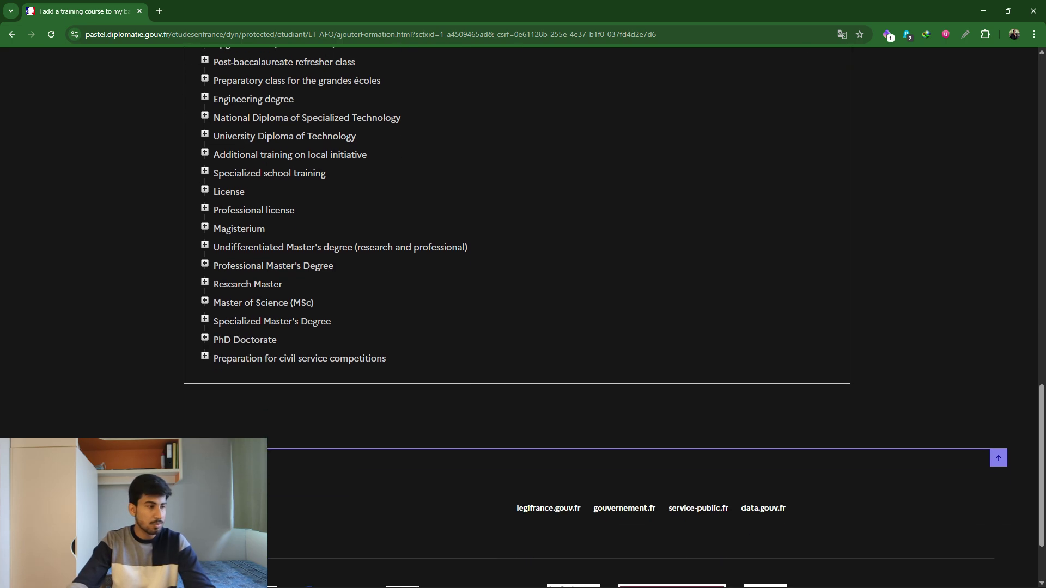
click(205, 244)
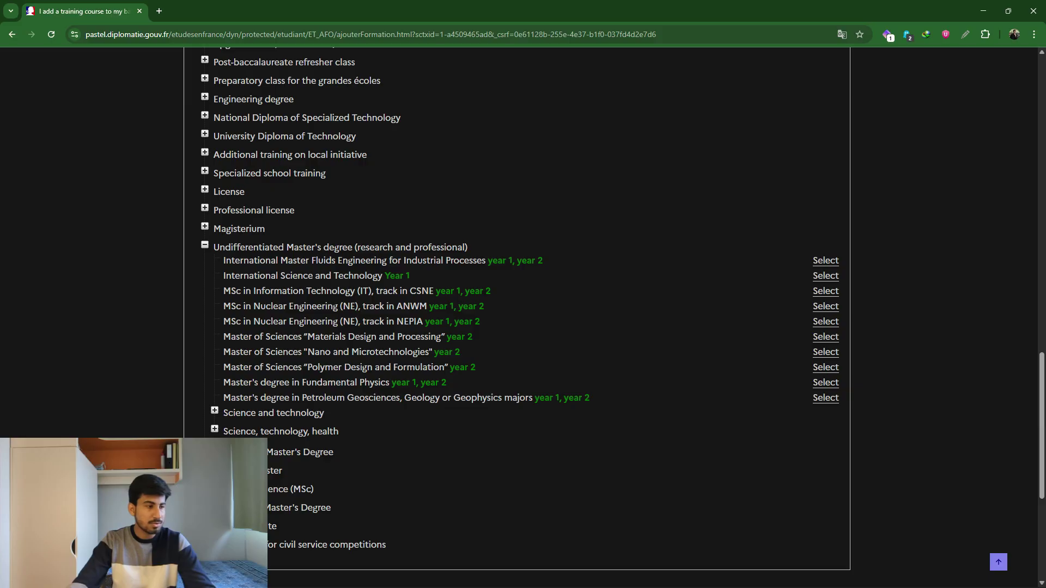
click(825, 260)
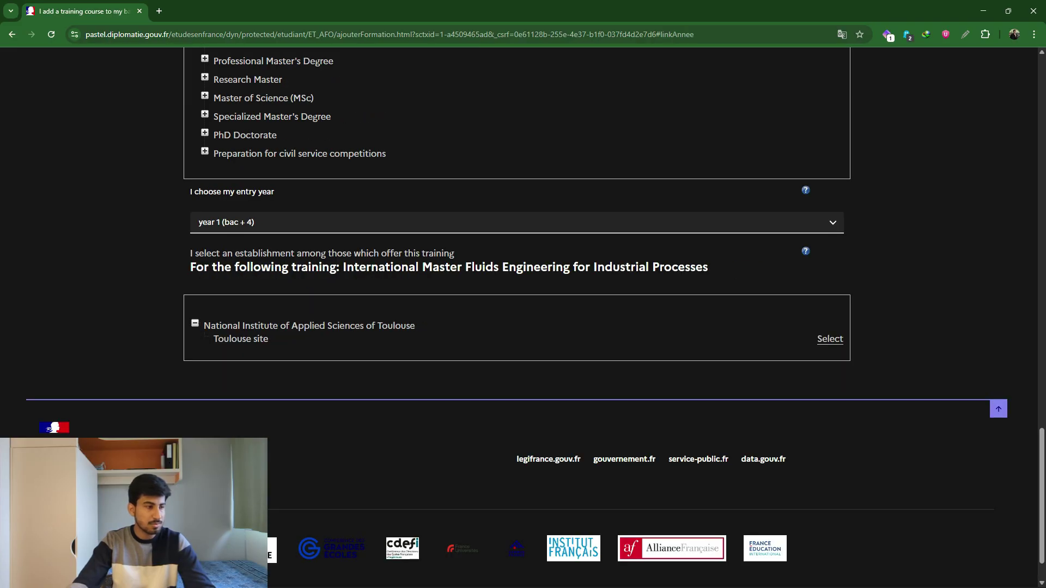
click(830, 338)
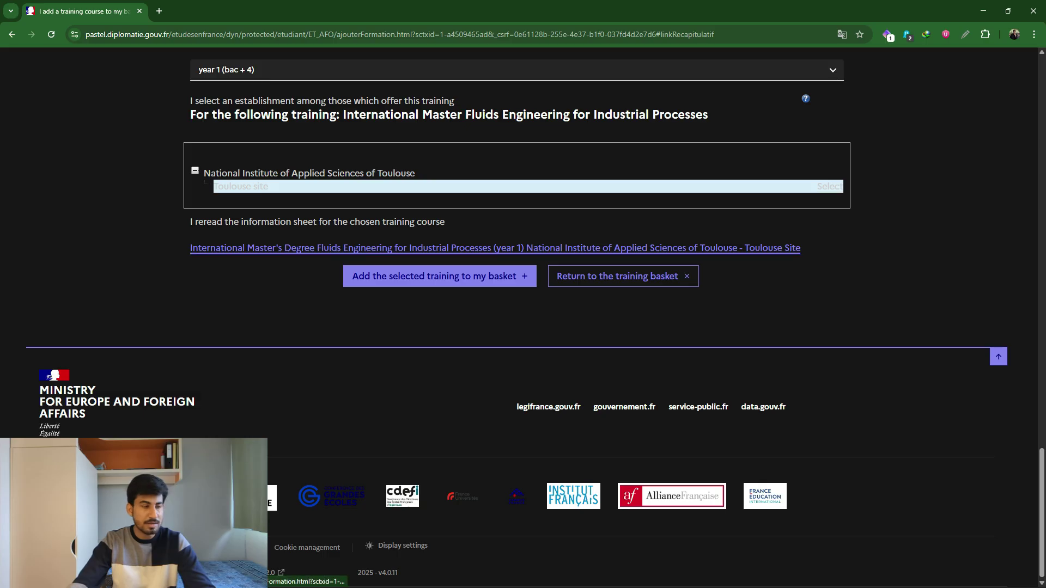
Step: Read through the selected master's information sheet, close it and add the course to the training basket
click(494, 248)
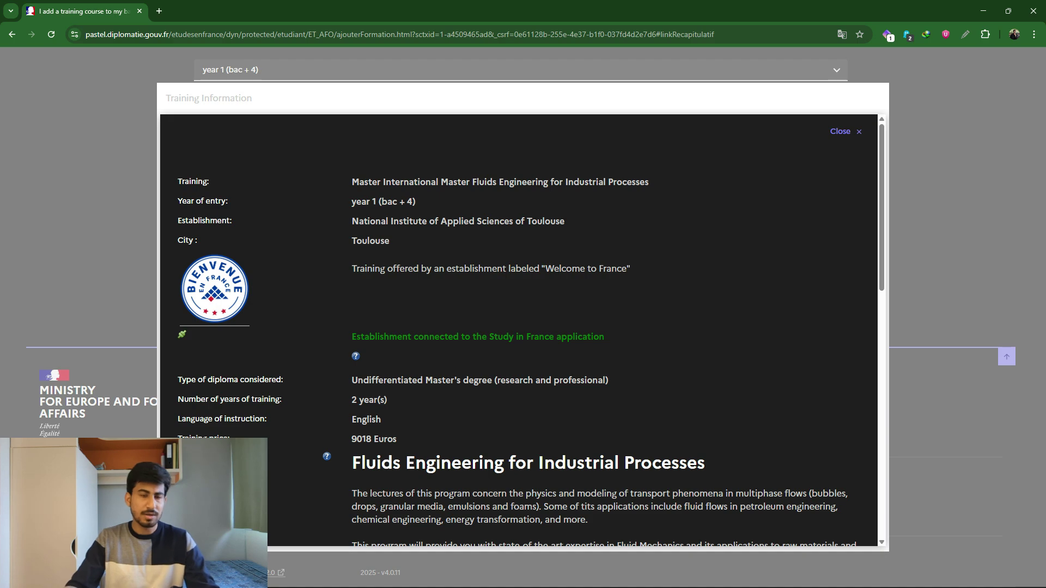
scroll(518, 332, down, 3)
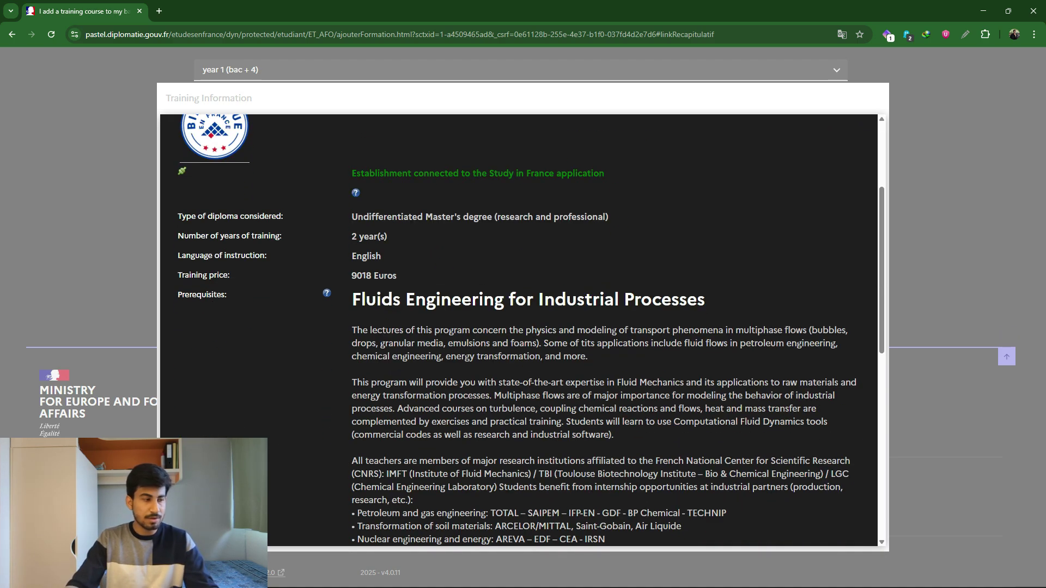
scroll(517, 332, down, 3)
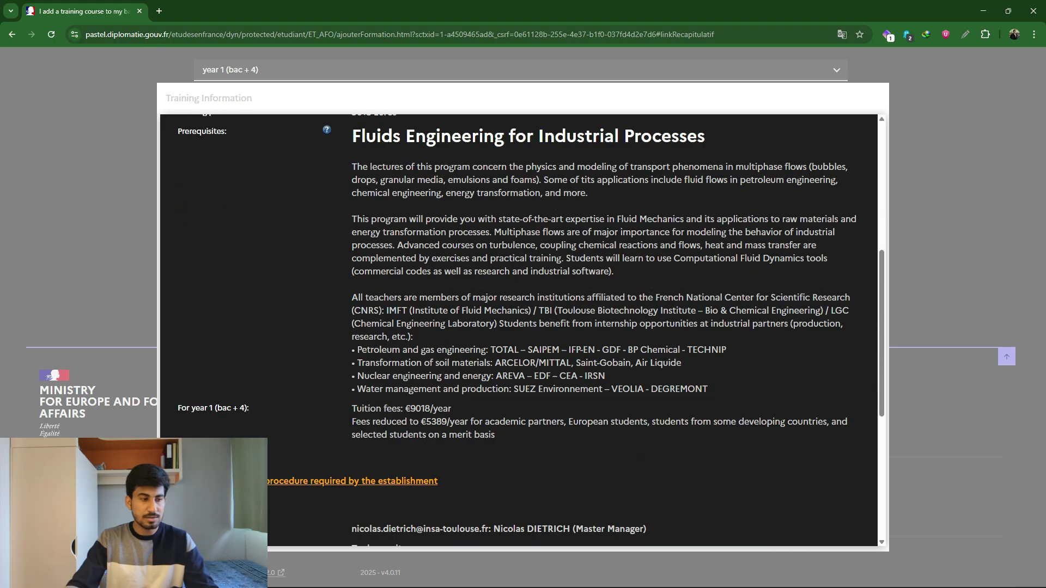
scroll(268, 466, down, 6)
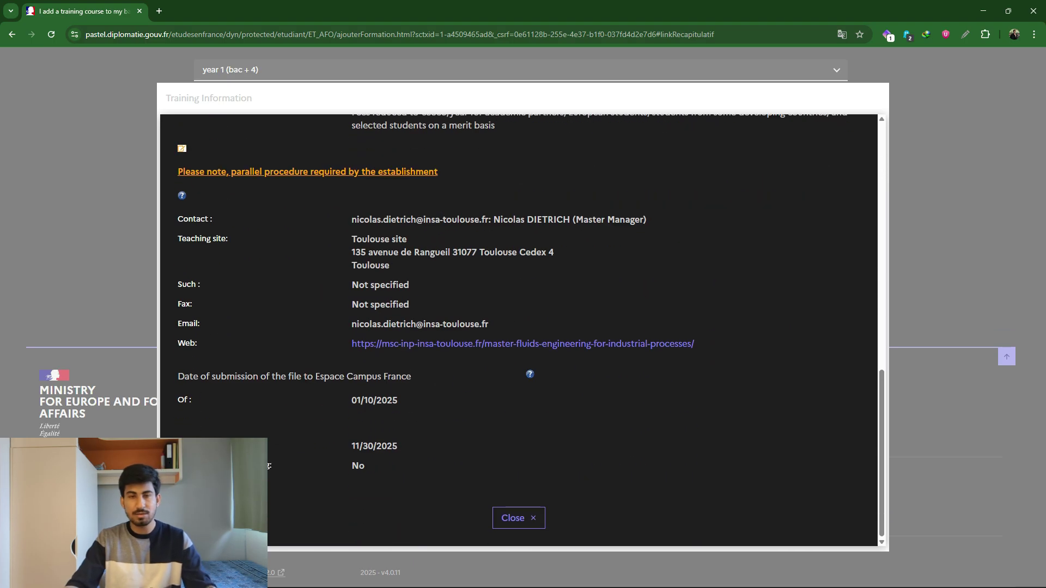
key(Escape)
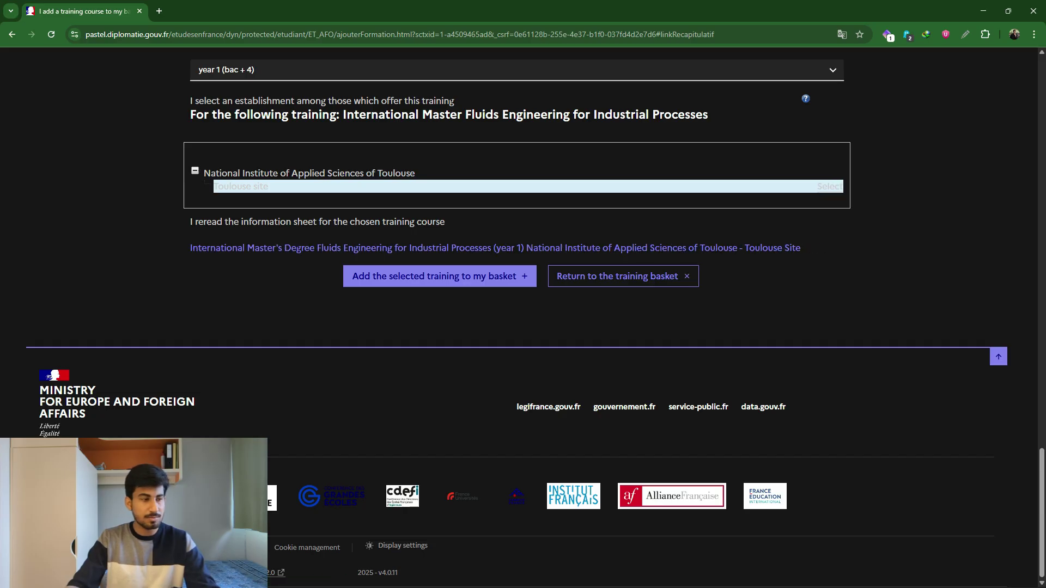
click(439, 276)
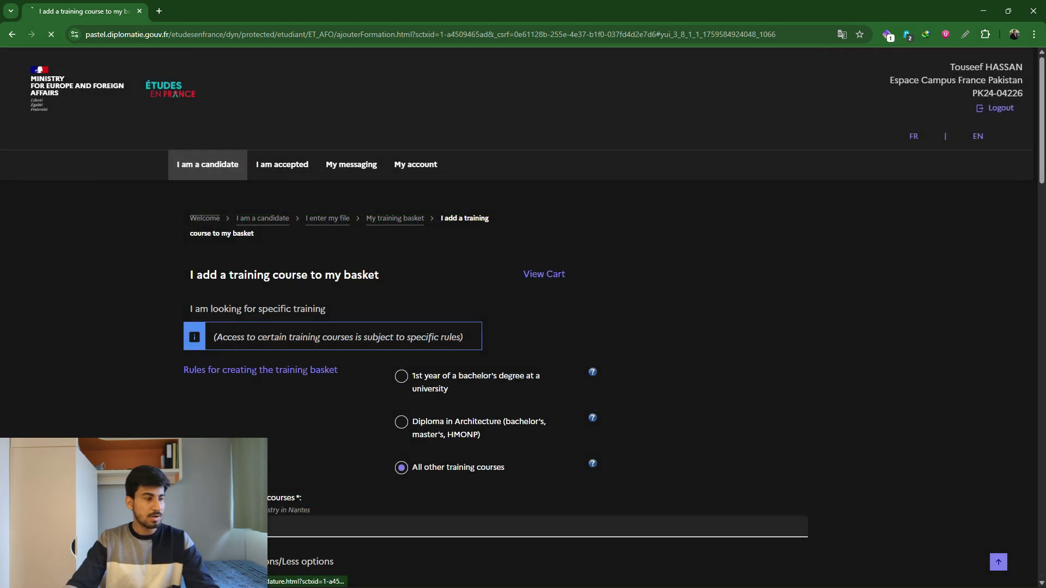
Step: Open the page for submitting the file to the Campus France area and accept both certifications, on accuracy and on course prerequisites
click(208, 164)
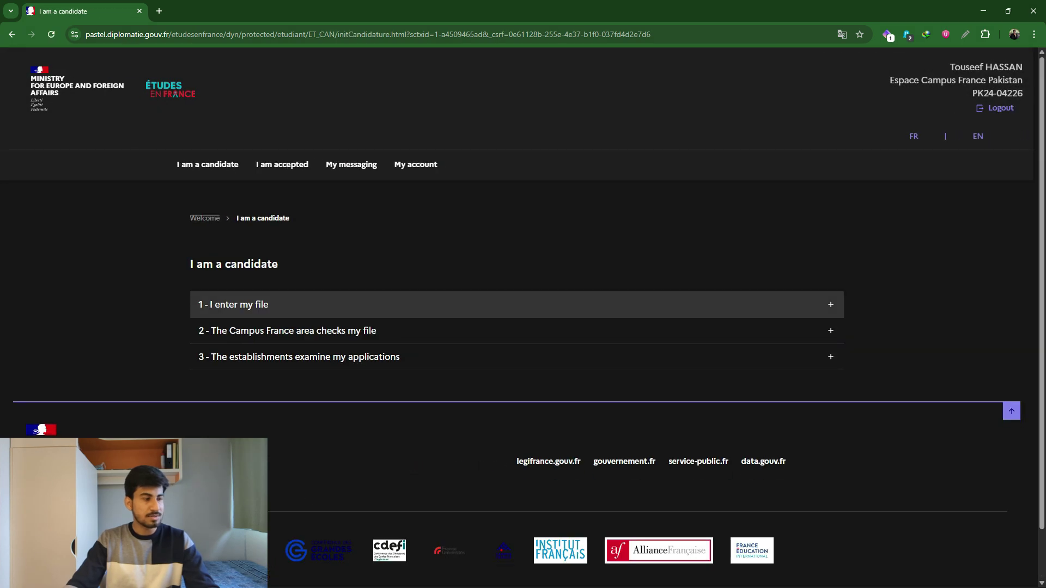
click(305, 305)
scroll(305, 354, down, 2)
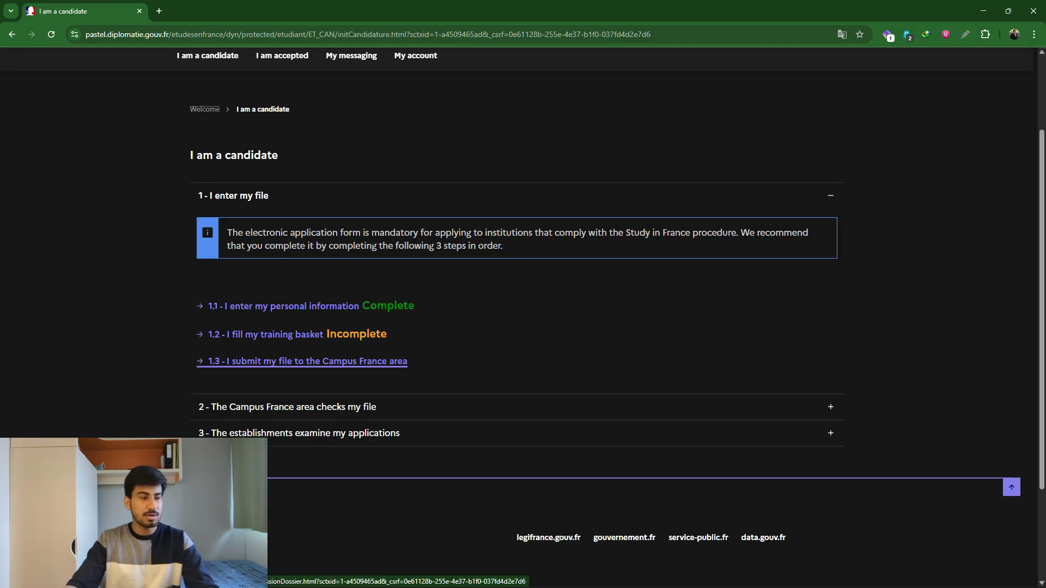
click(305, 361)
scroll(305, 361, down, 3)
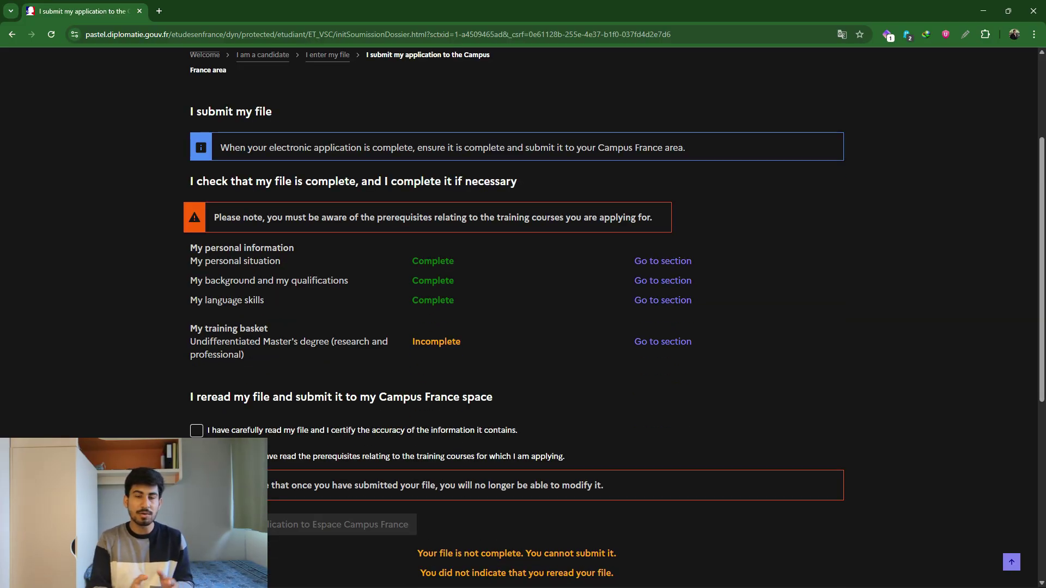
scroll(516, 315, down, 2)
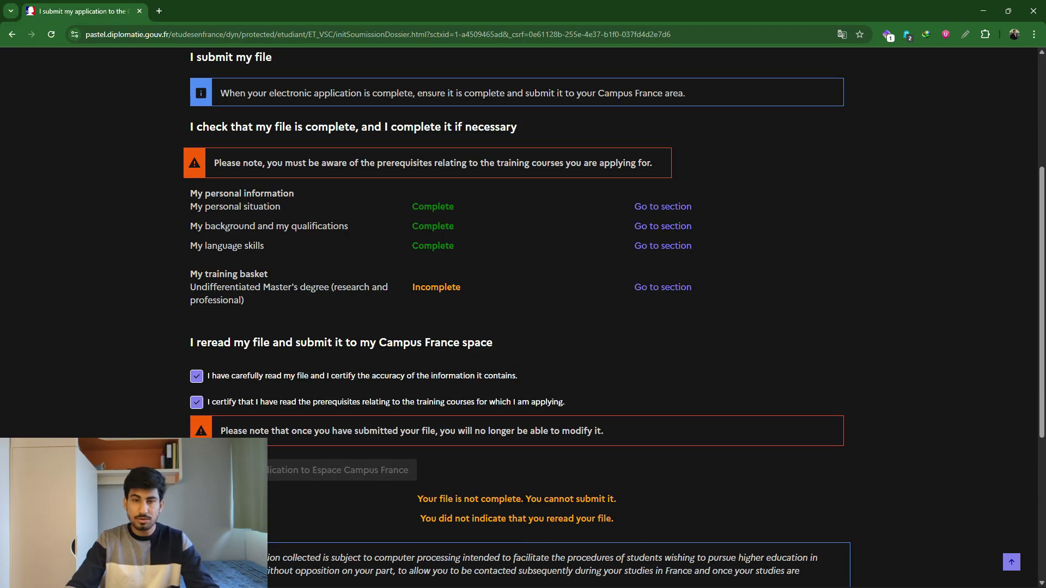
scroll(517, 316, down, 3)
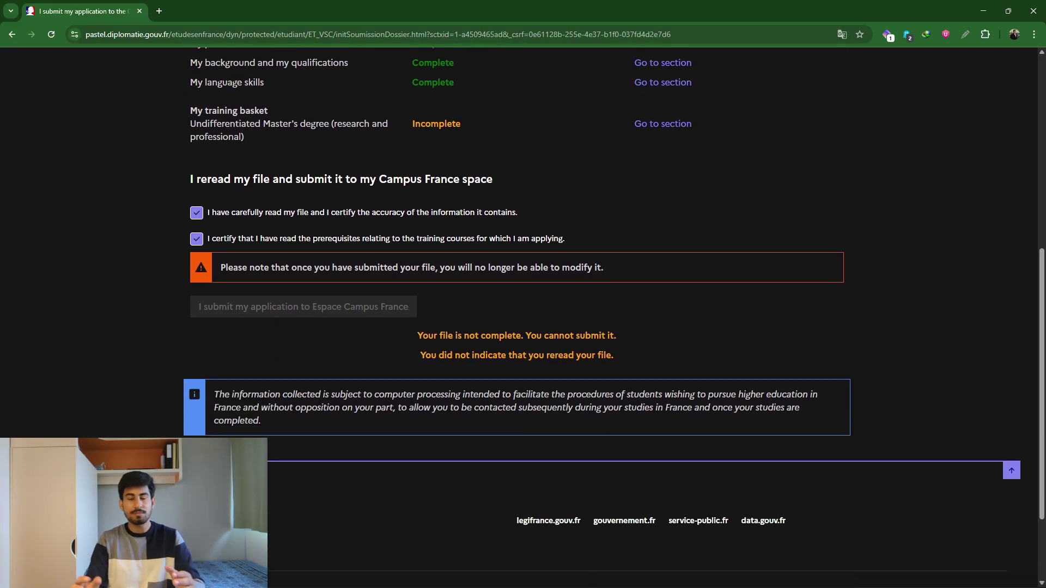